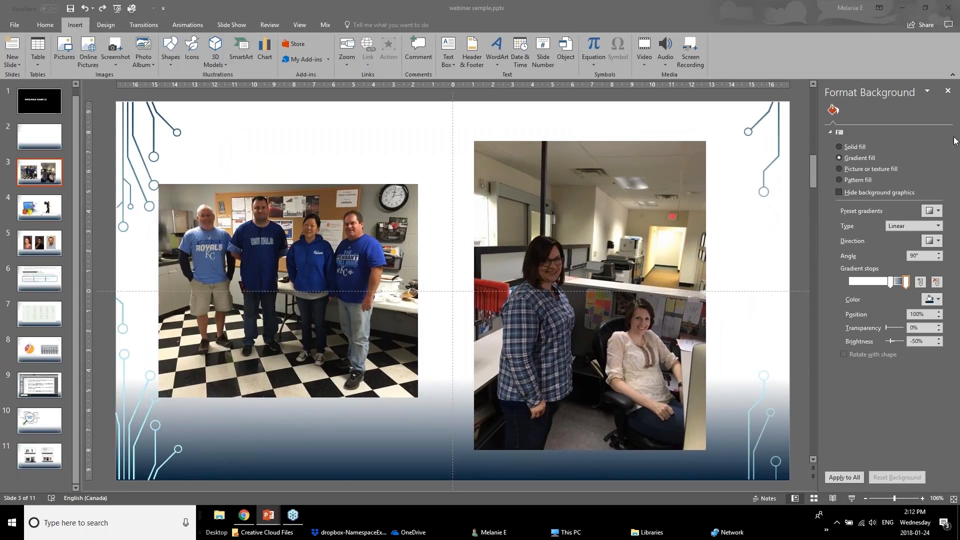
- Close the Format Background pane and correct the group photo on slide 3 to Brightness +40%, Contrast 0% (Normal)
click(948, 92)
click(383, 263)
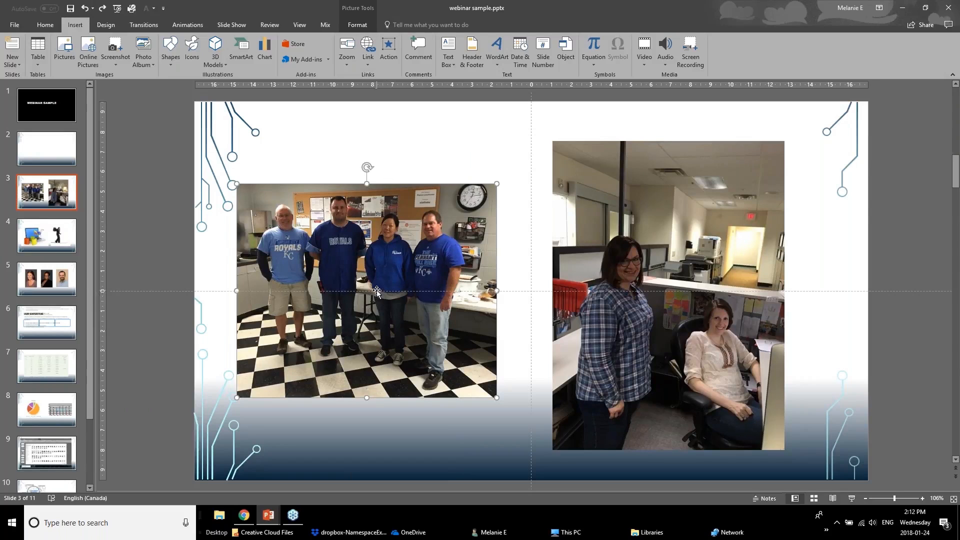
click(361, 11)
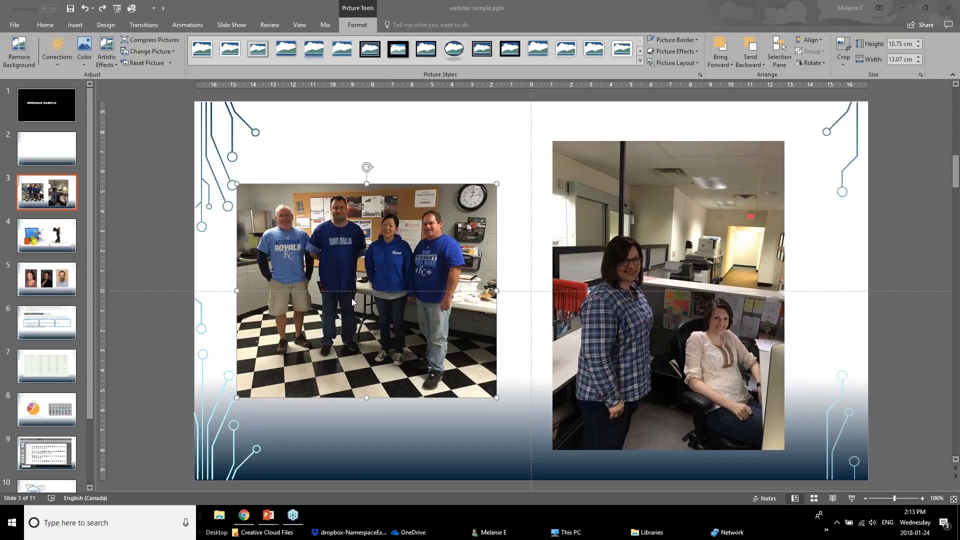
click(58, 60)
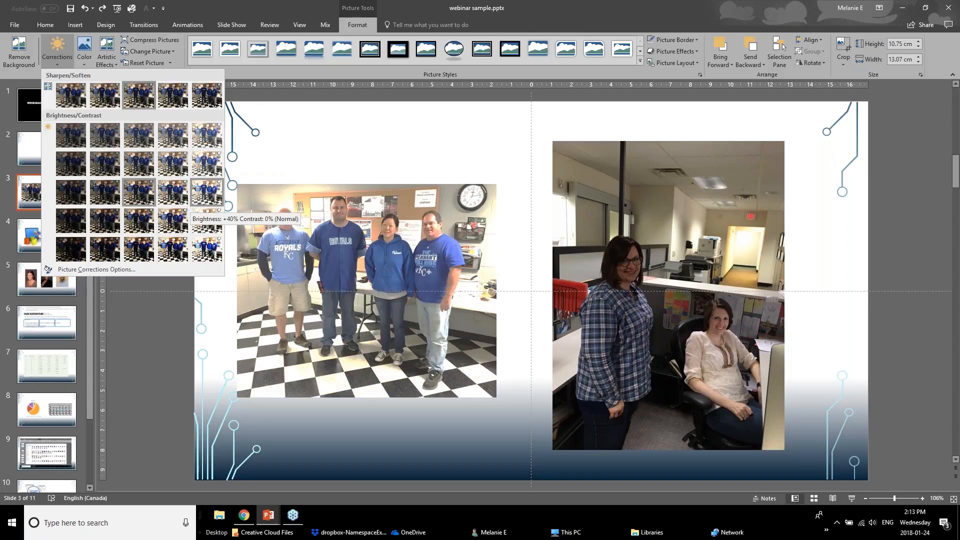
click(207, 194)
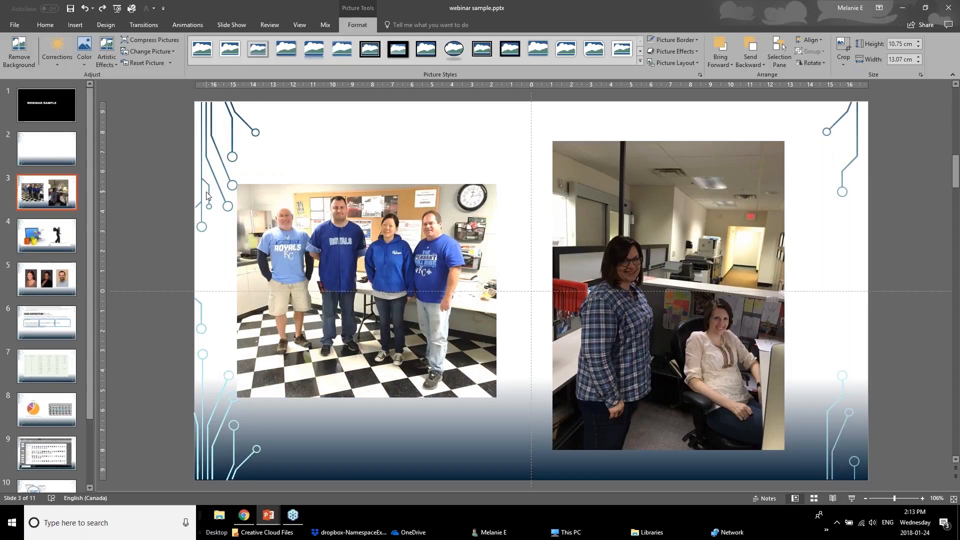
click(180, 334)
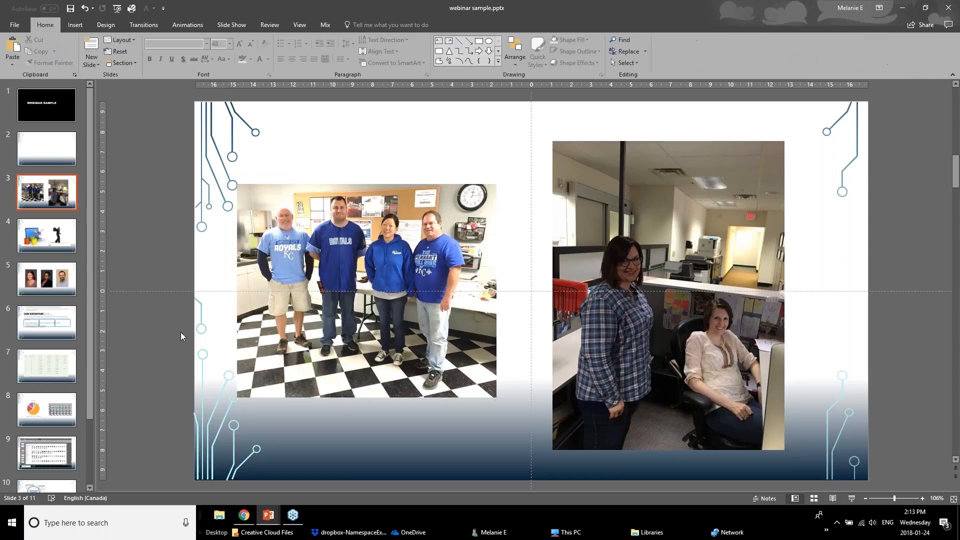
- Mute the group photo's colors with the second-lowest Color Saturation preset
click(374, 308)
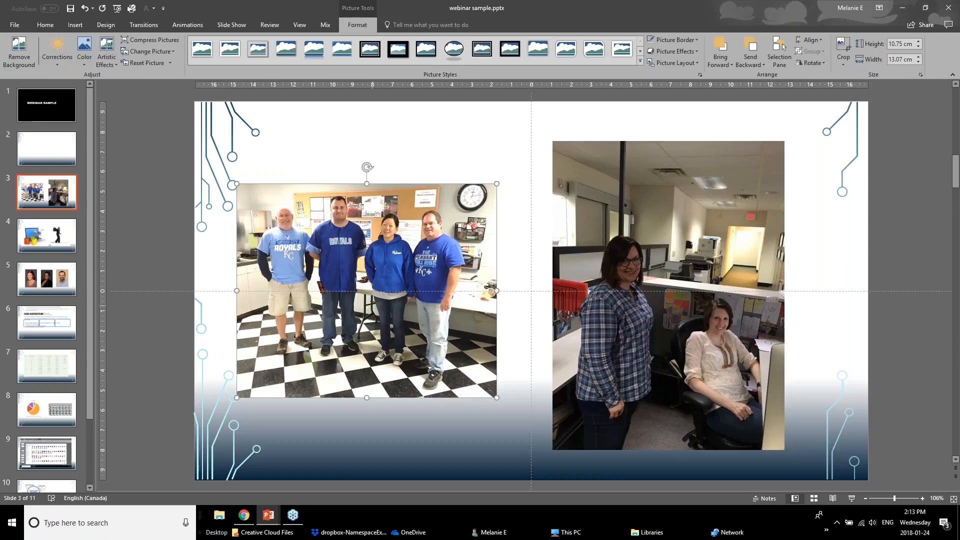
click(83, 54)
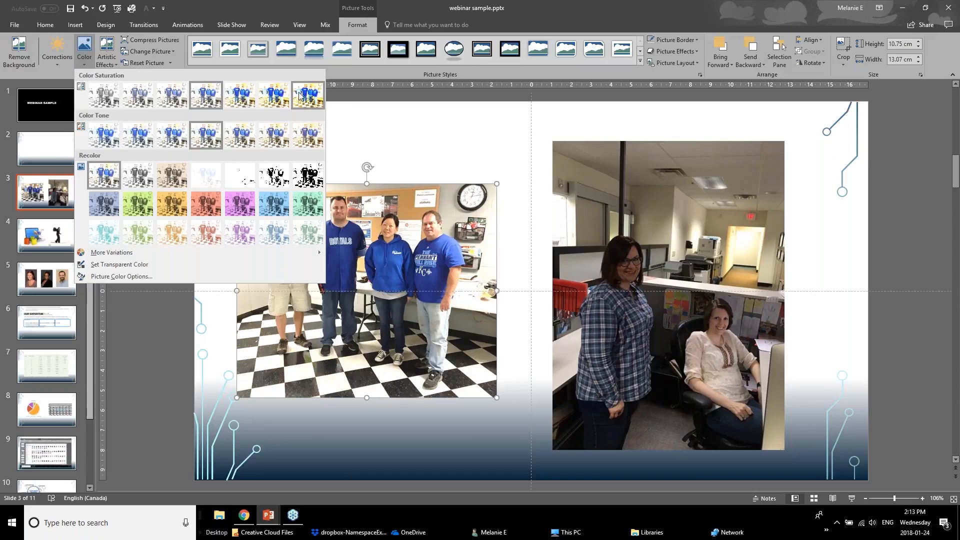
click(136, 102)
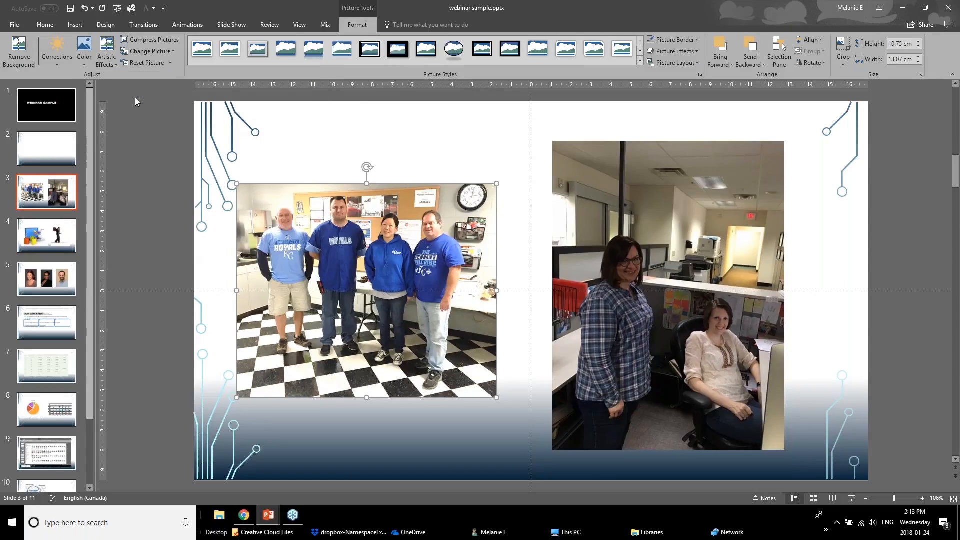
key(Escape)
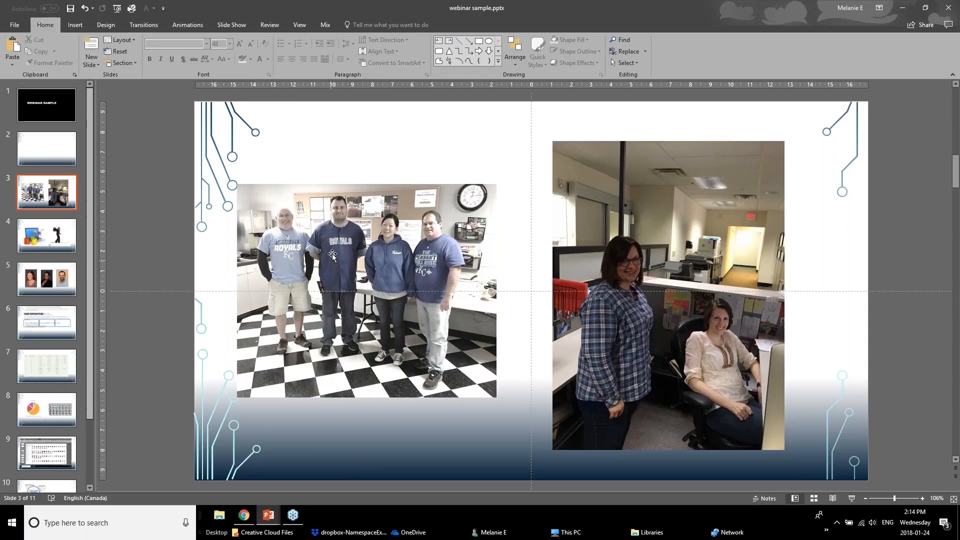
- Brighten the photo of the two women in the office with a Brightness/Contrast correction preset
click(341, 281)
click(677, 281)
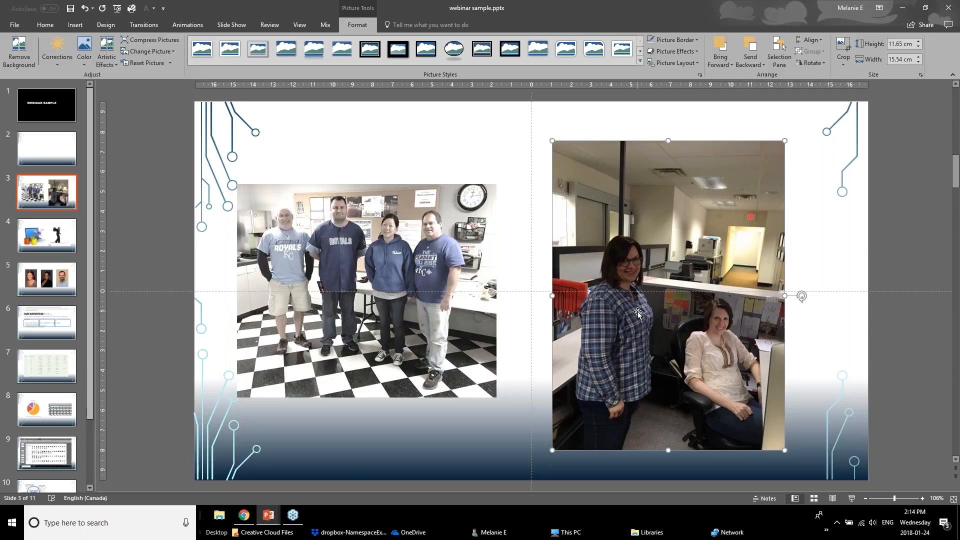
click(45, 61)
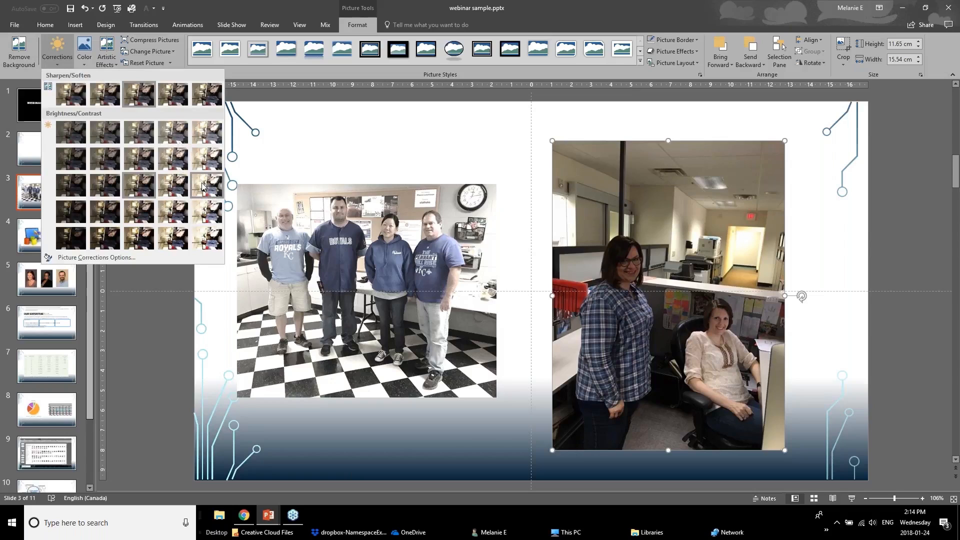
click(167, 184)
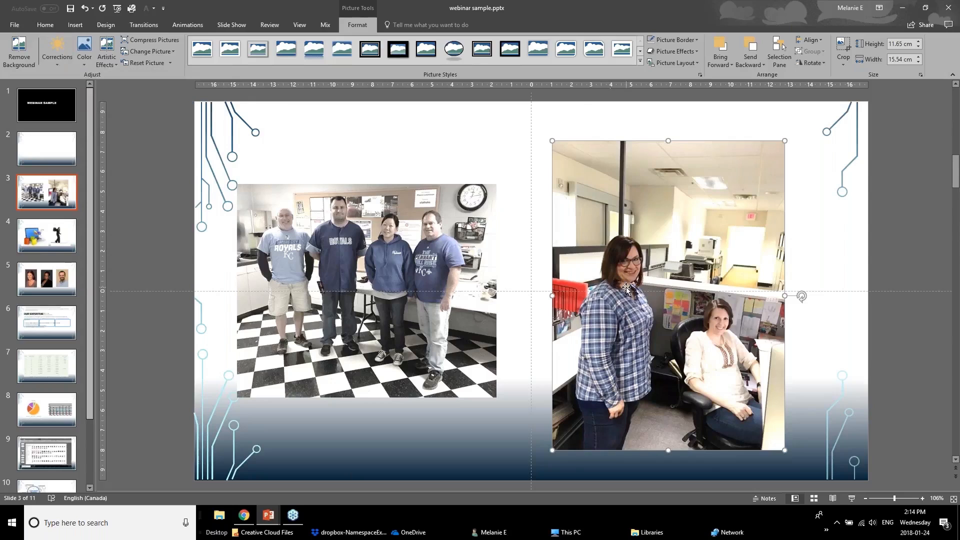
- Crop the office photo's ceiling, lower part and outer edge beside the standing woman, leaving about 9.95 by 7.9 cm
click(845, 50)
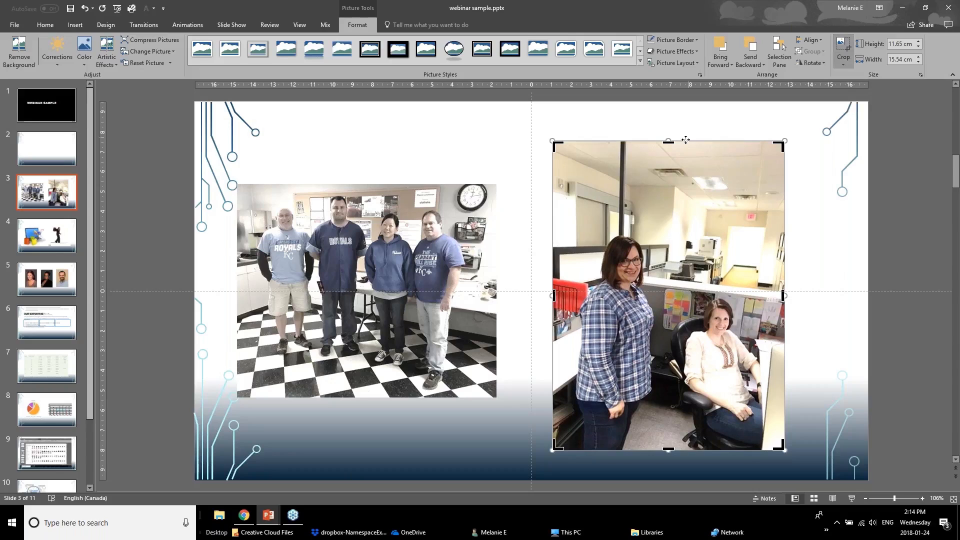
drag(669, 146, 669, 231)
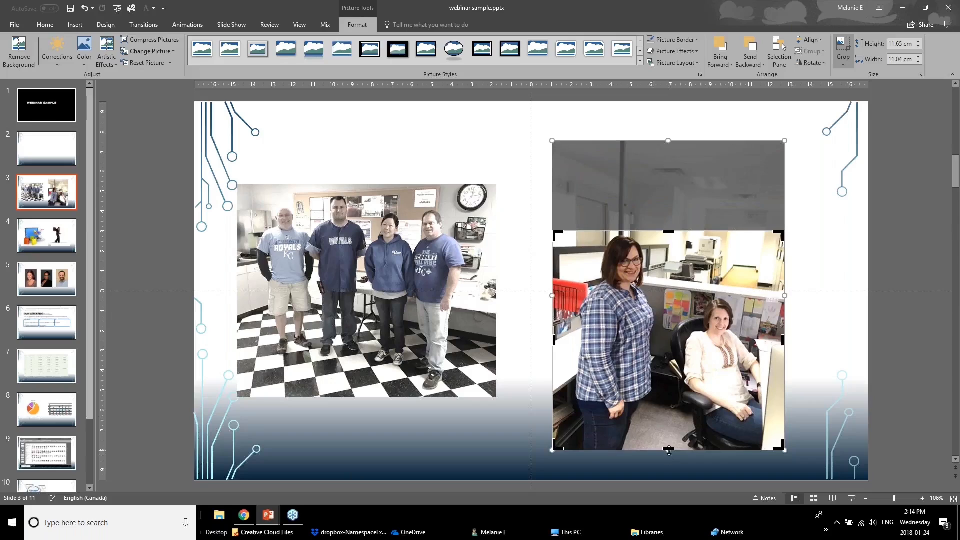
drag(668, 449, 669, 388)
drag(552, 306, 587, 306)
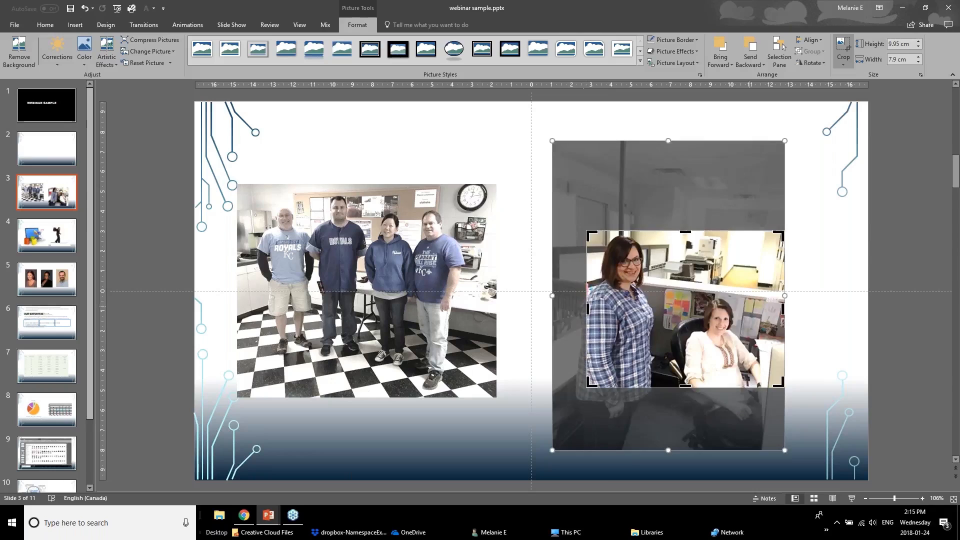
mouse_move(785, 295)
mouse_down()
mouse_move(771, 306)
mouse_move(789, 306)
mouse_up()
click(818, 359)
- Enlarge the cropped office photo to about 11.37 by 9.03 cm and position it beside the group photo
drag(743, 344, 711, 274)
drag(753, 316, 782, 338)
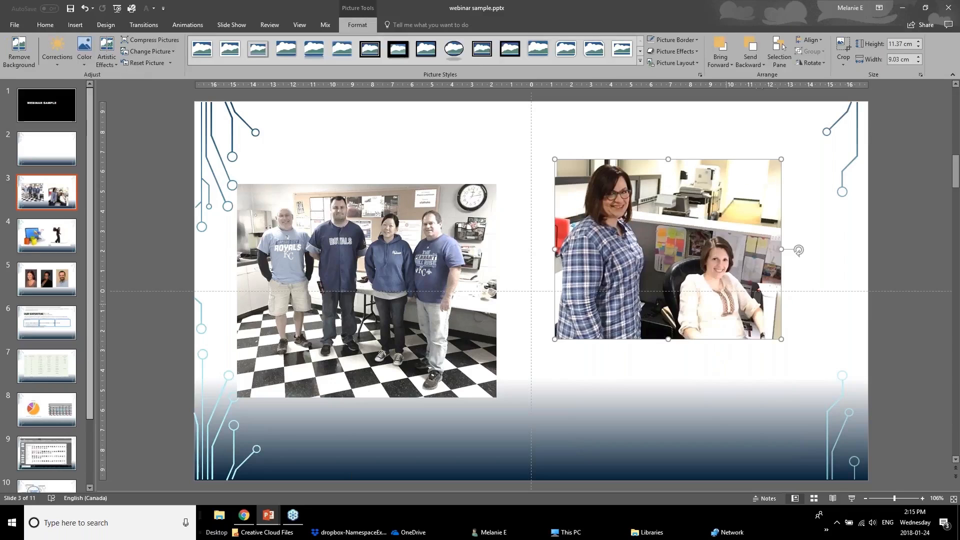
drag(732, 273, 750, 310)
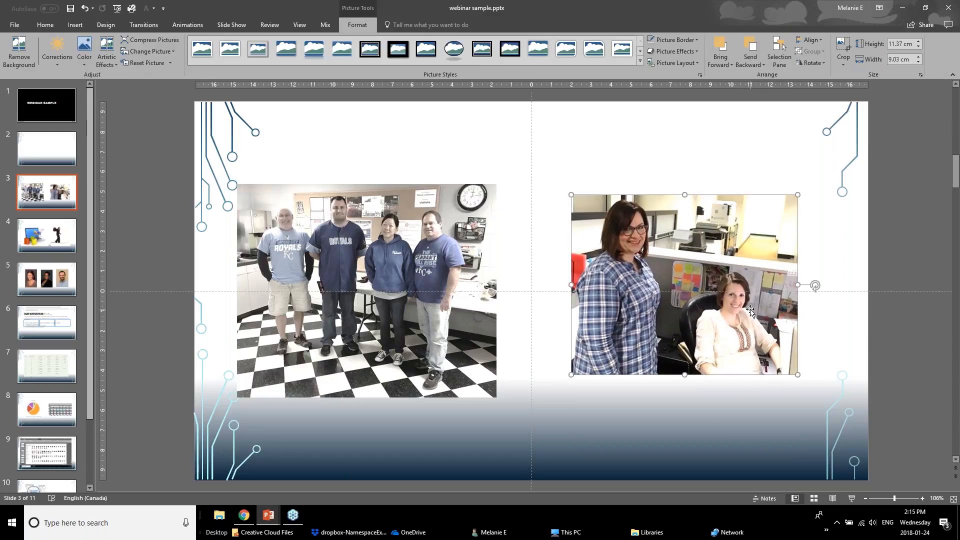
- Crop the floor and legs off the group photo to a height of about 5.38 cm and move it down slightly
click(438, 323)
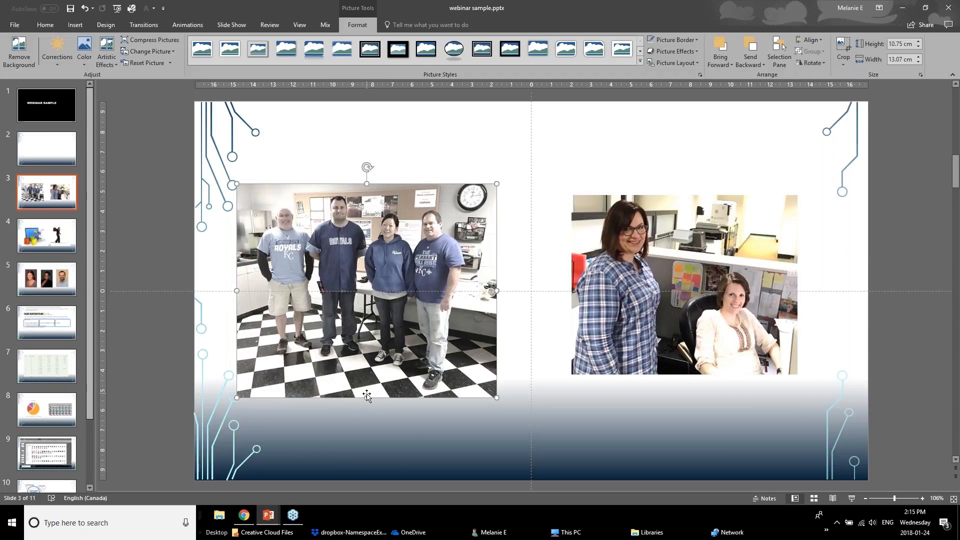
click(843, 49)
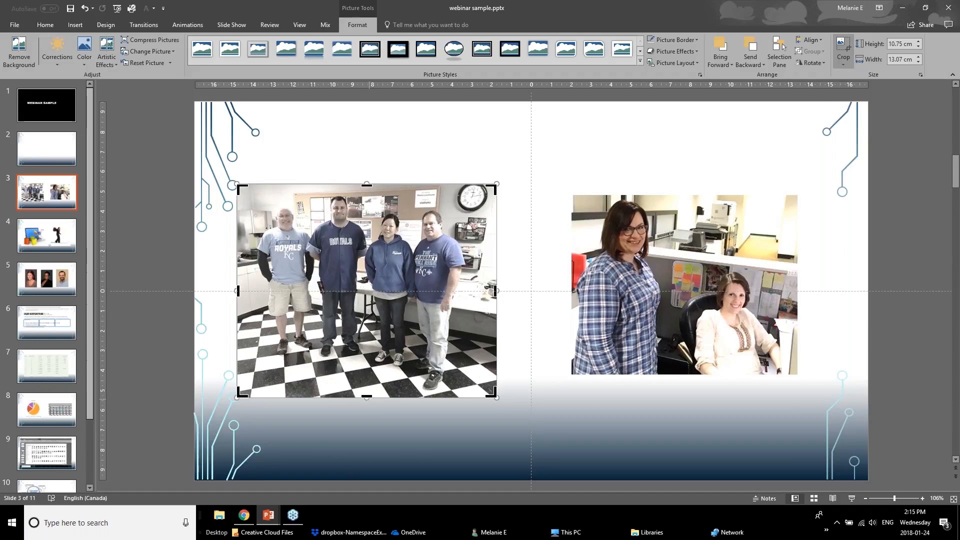
drag(366, 396, 375, 290)
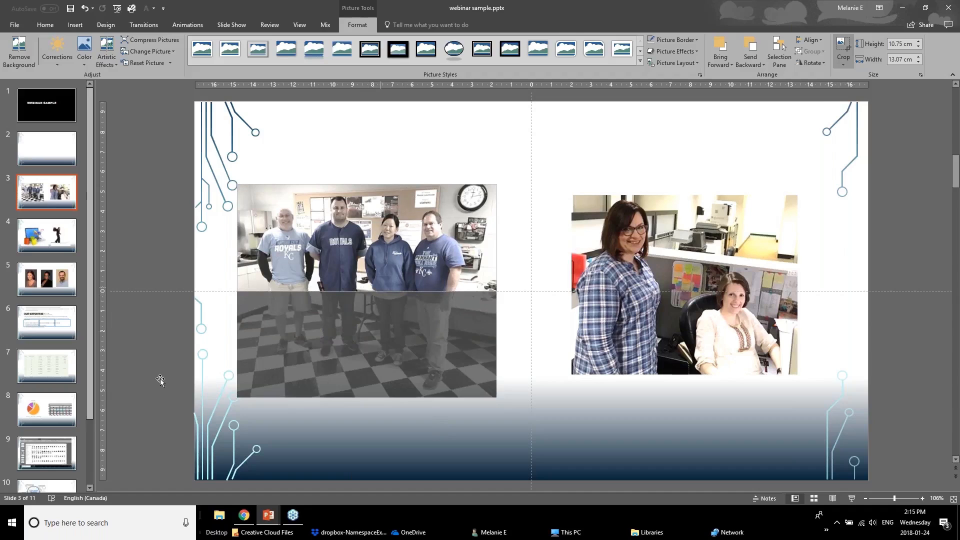
click(145, 378)
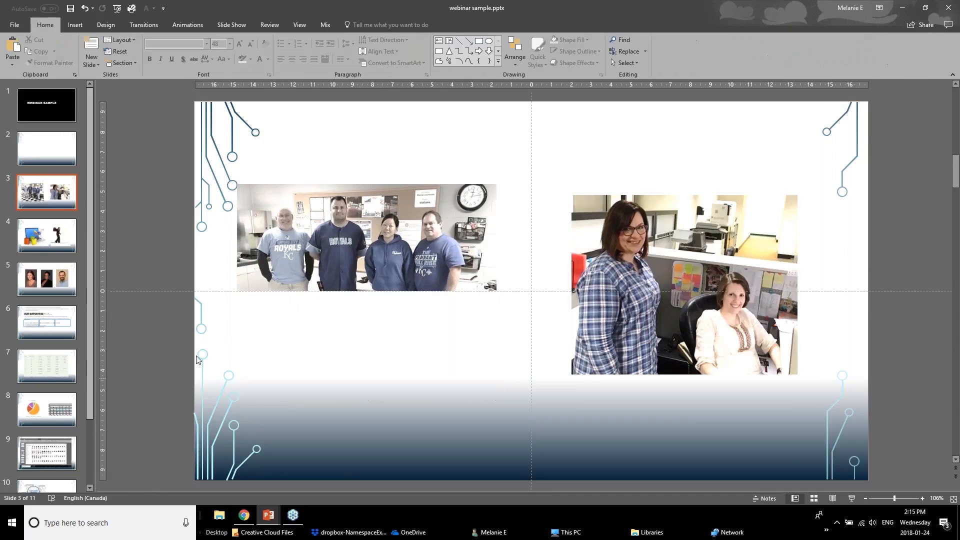
drag(358, 235, 363, 269)
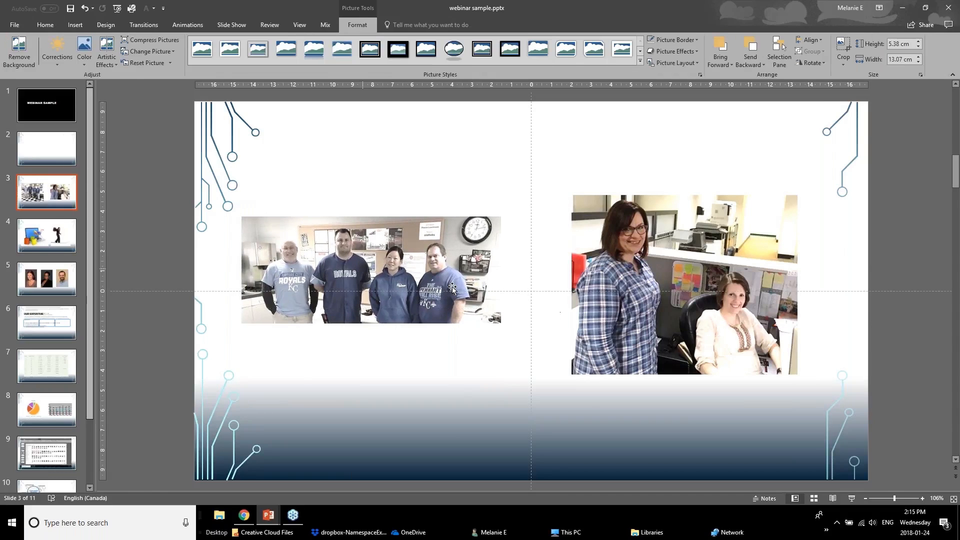
click(381, 288)
- Apply the second-lowest Color Saturation preset to the office photo to match the group photo
click(688, 264)
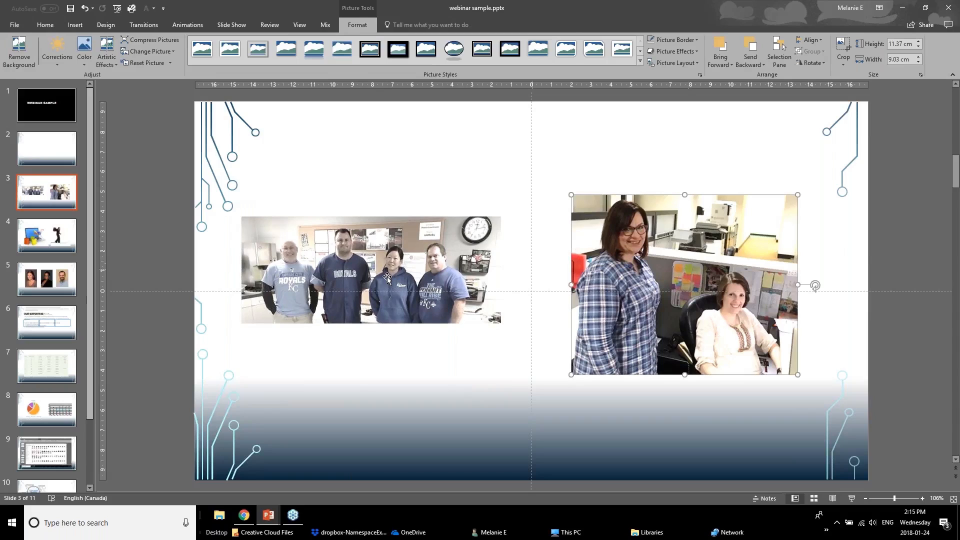
click(84, 50)
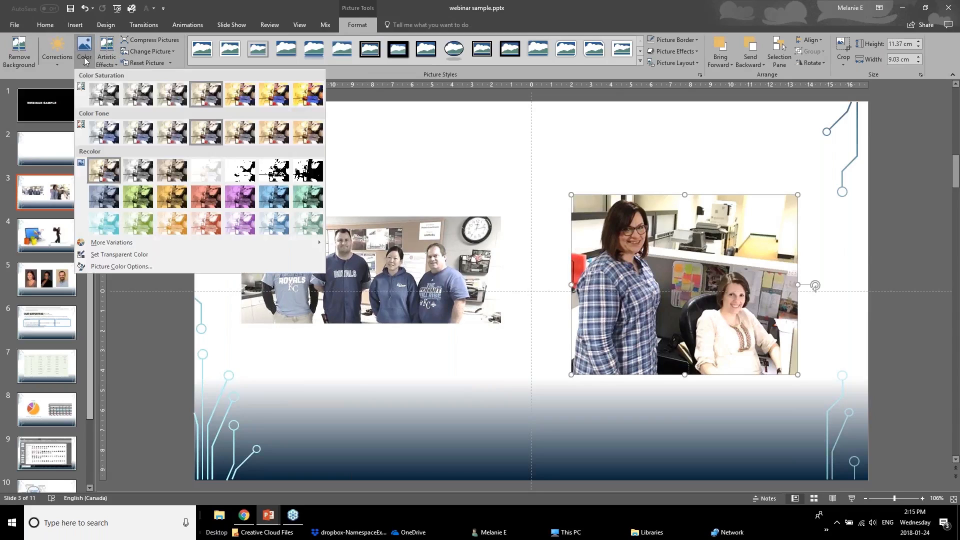
click(128, 99)
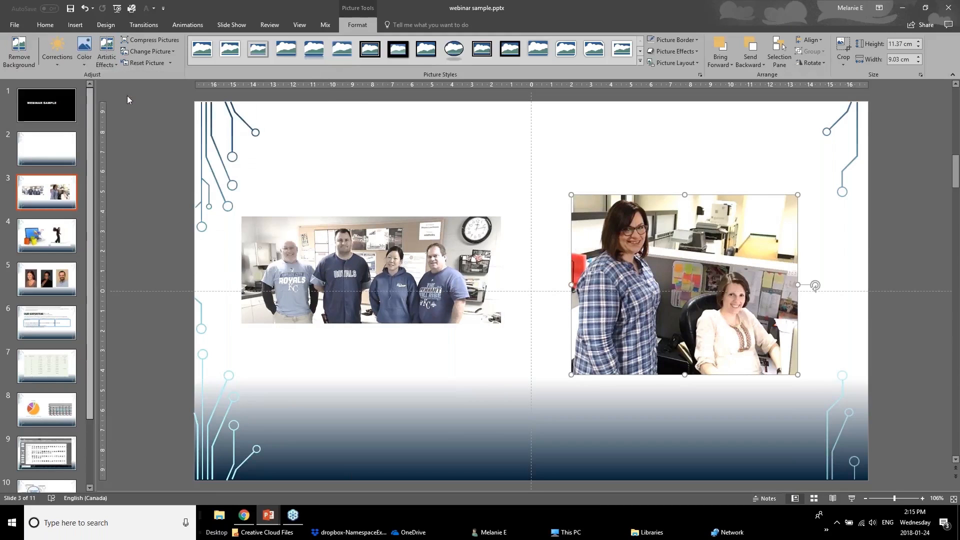
click(474, 353)
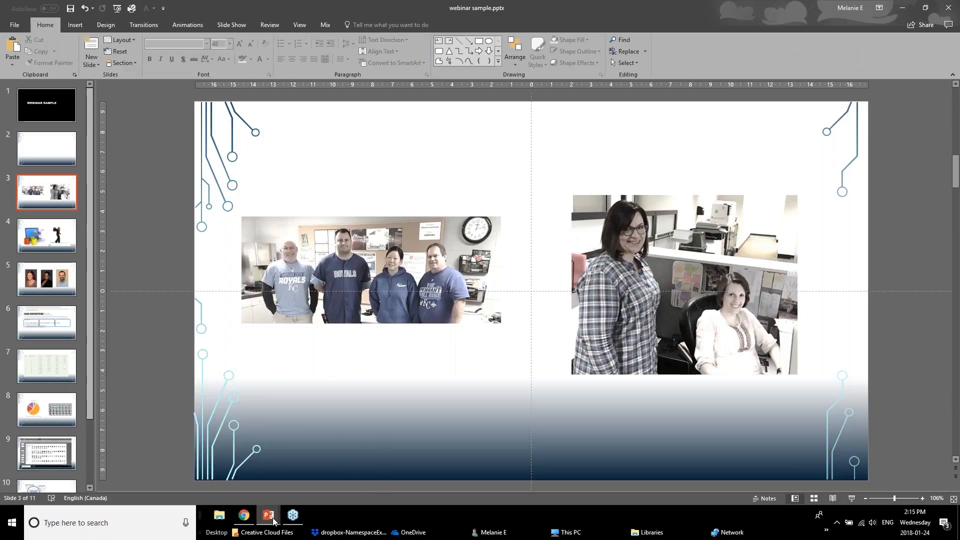
- Switch to the Powerpoint Webinar January 2018 v1 presentation and view the Removing Background slide
mouse_move(273, 521)
click(215, 472)
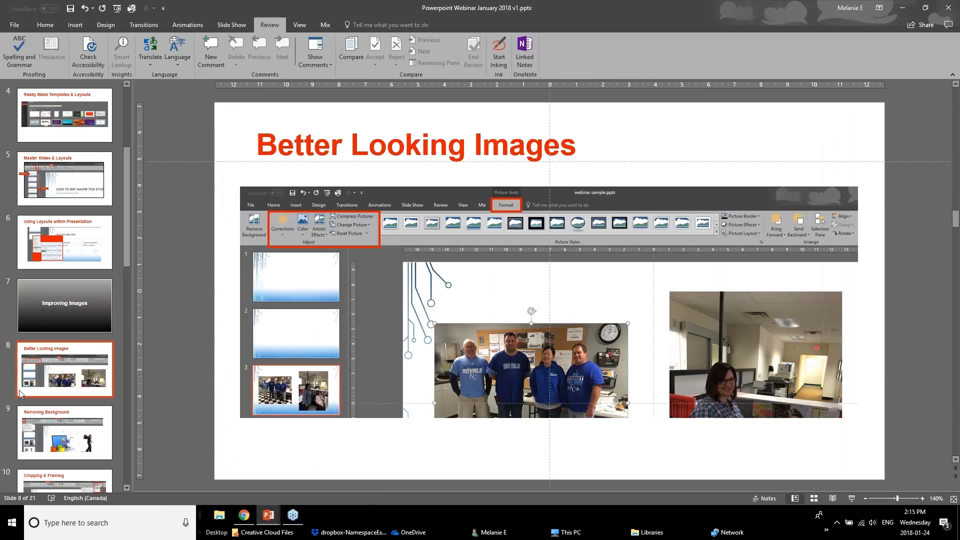
click(31, 448)
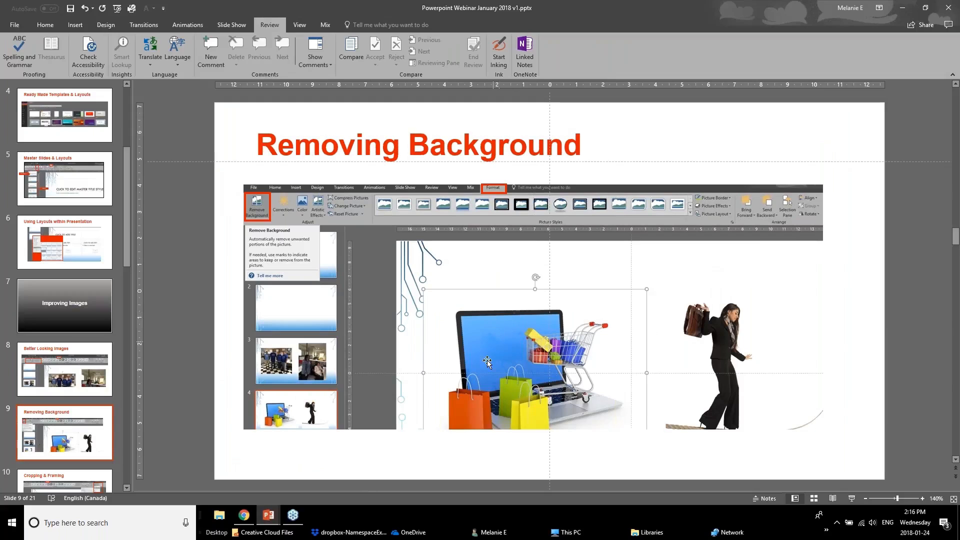
- Return to the webinar sample presentation and open slide 4 with the laptop and tightrope pictures
click(263, 516)
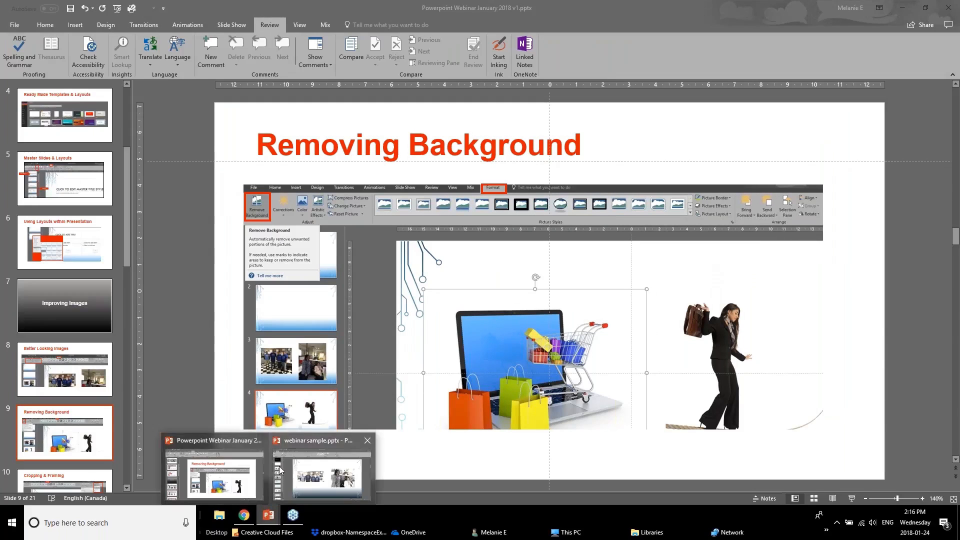
click(302, 467)
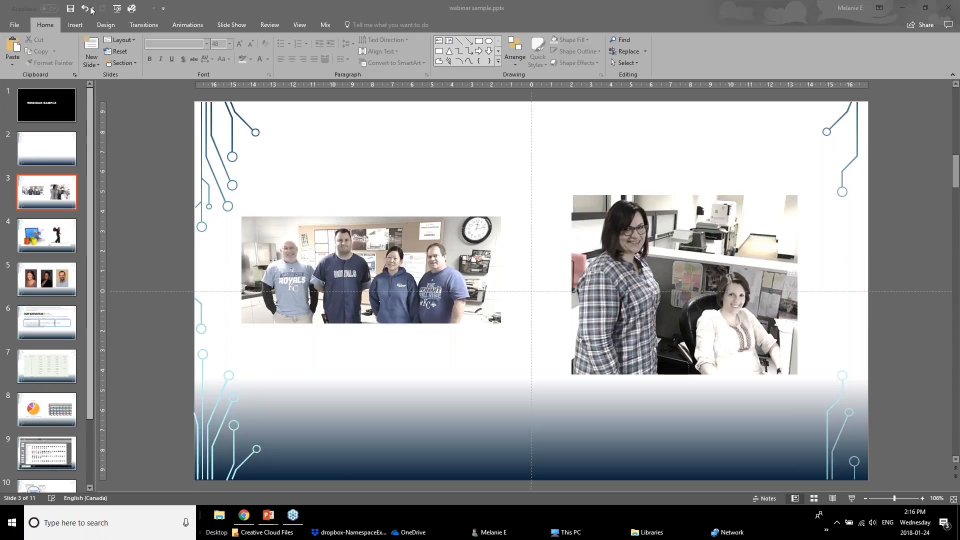
click(42, 232)
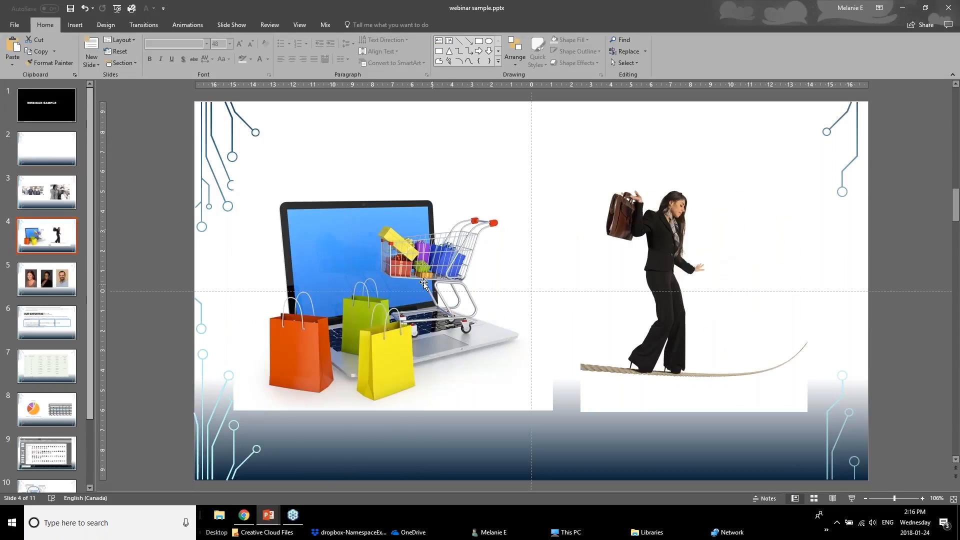
- Spread the two pictures on slide 4, moving the laptop picture outward and down and the tightrope woman outward and up
drag(418, 282, 390, 292)
drag(634, 297, 686, 241)
mouse_move(666, 298)
mouse_down()
mouse_move(658, 320)
mouse_move(673, 297)
mouse_up()
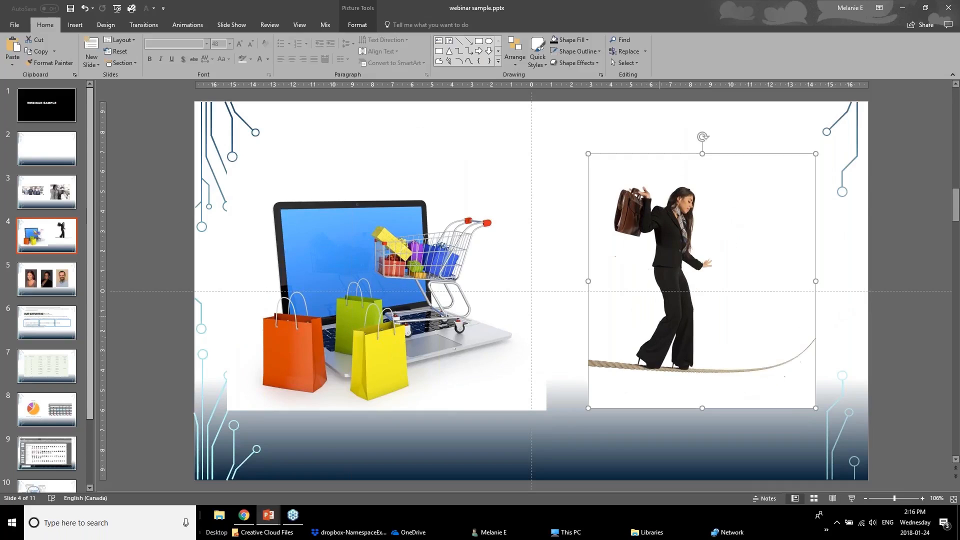
mouse_move(397, 336)
mouse_down()
mouse_move(387, 353)
mouse_move(391, 342)
mouse_up()
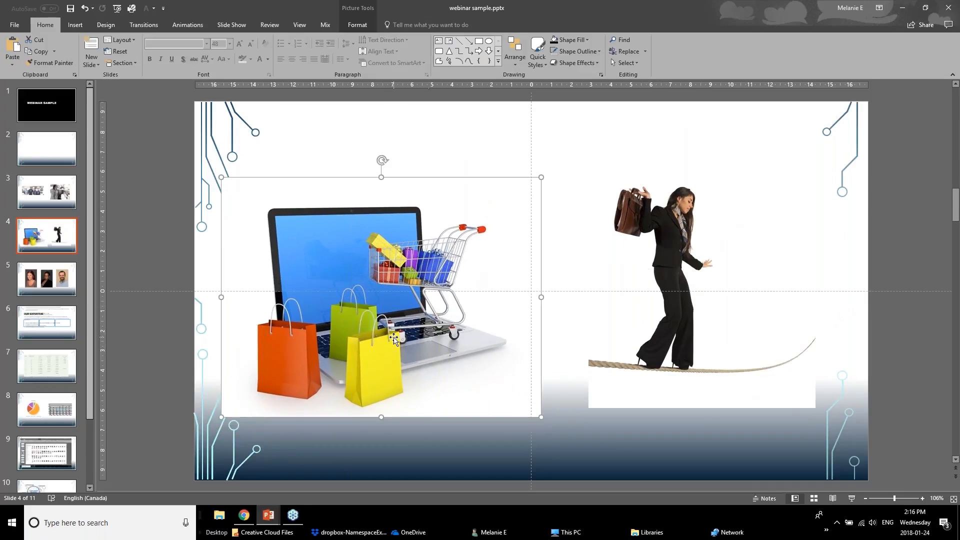
- Start background removal on the laptop picture and mark the laptop base, shopping cart and bottoms of the shopping bags as areas to keep
click(352, 9)
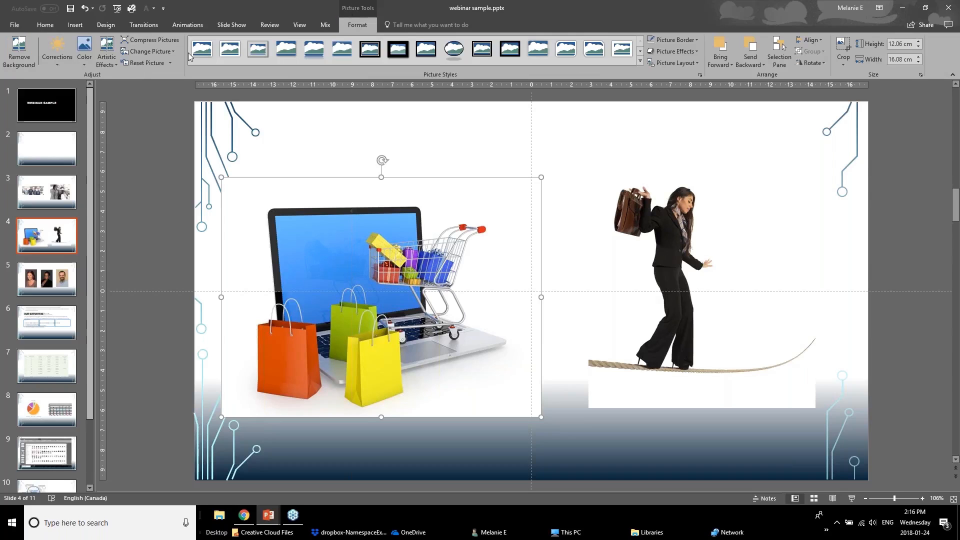
click(23, 58)
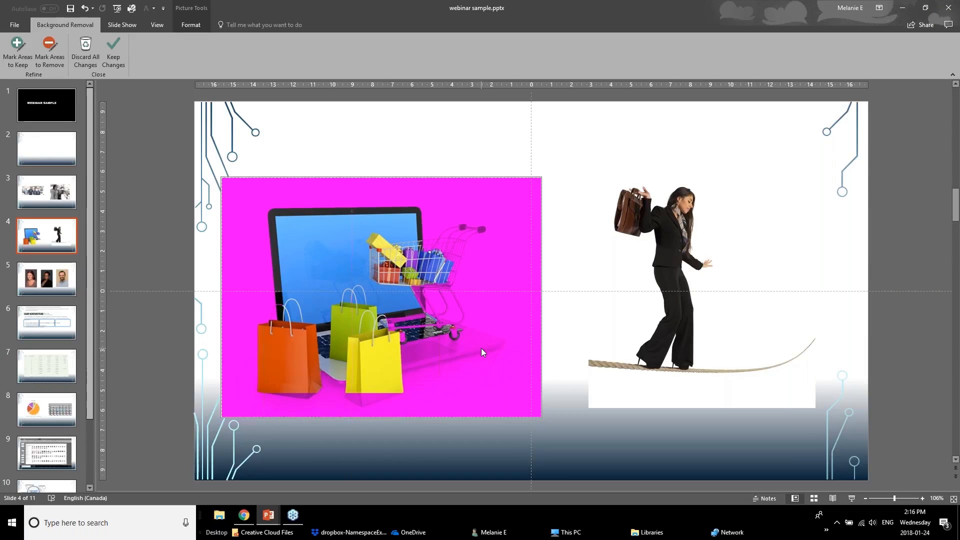
click(17, 65)
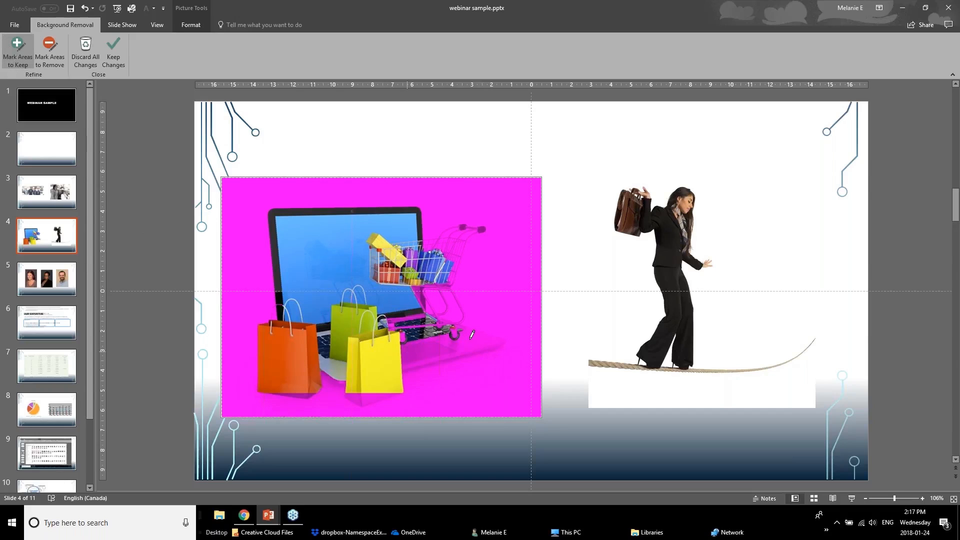
mouse_move(471, 339)
mouse_down()
mouse_move(406, 352)
mouse_move(492, 347)
mouse_up()
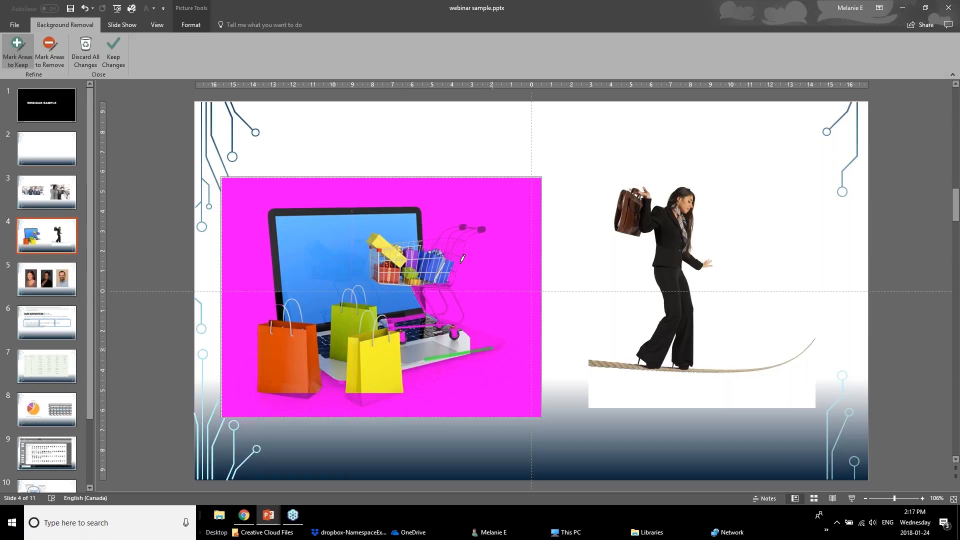
drag(459, 246, 465, 318)
drag(358, 398, 375, 394)
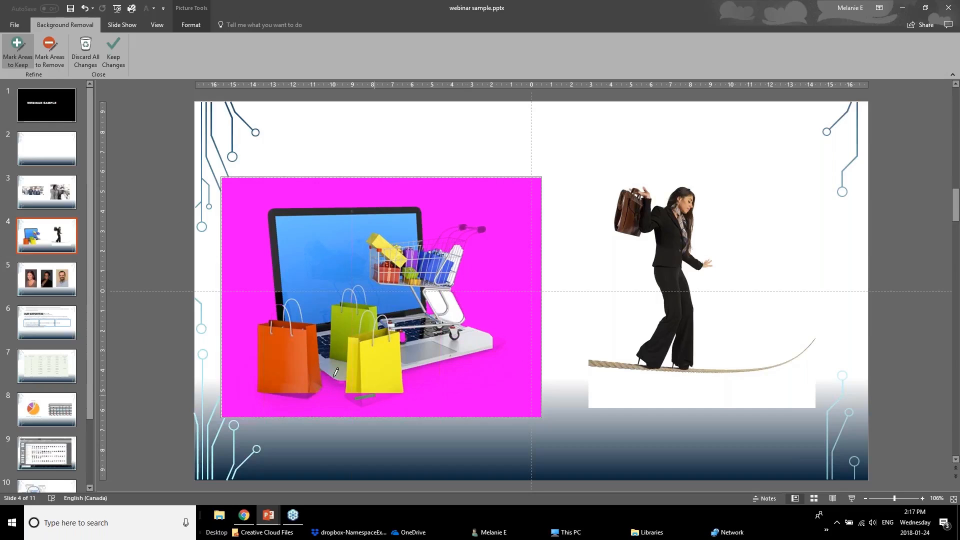
drag(298, 393, 314, 397)
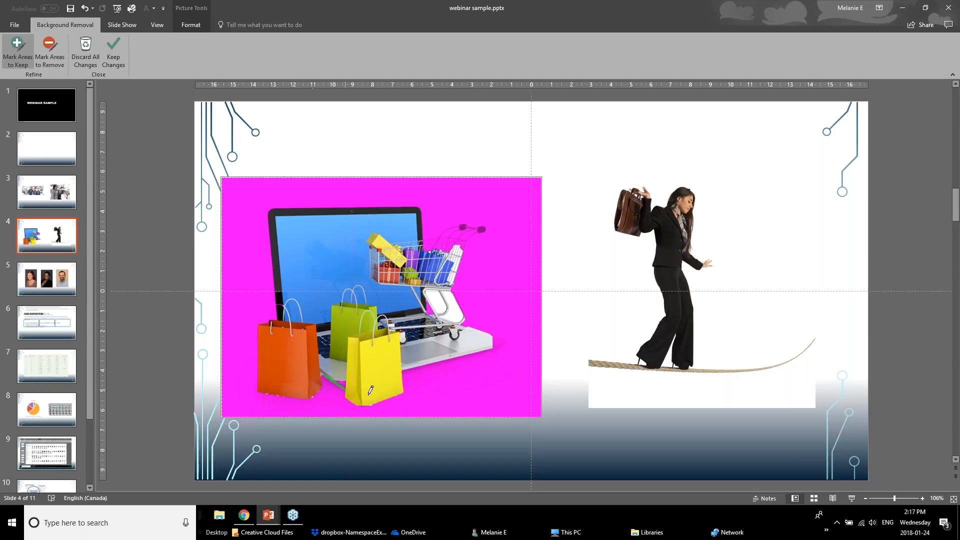
- Mark the remaining front edge and corner of the laptop to keep, apply the background removal and shift the picture slightly up
drag(422, 373, 494, 357)
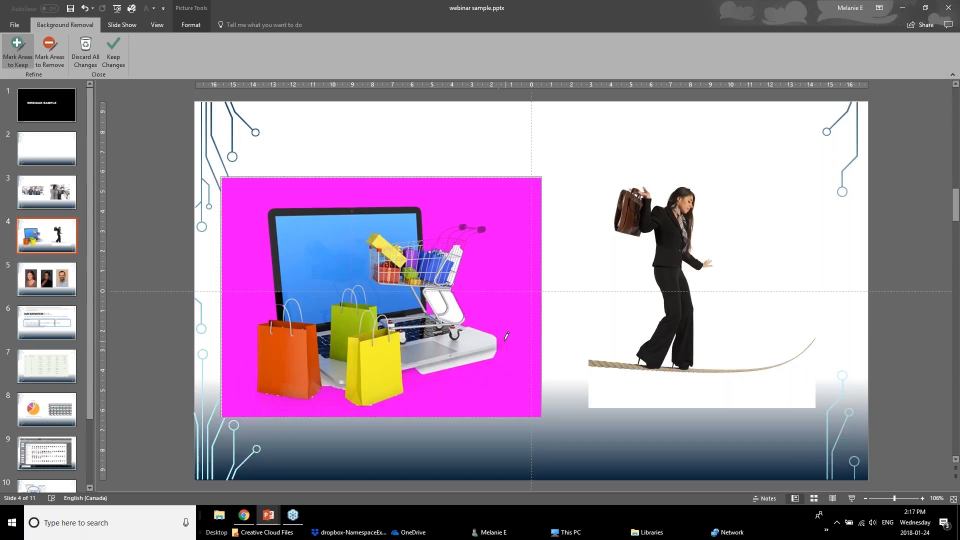
drag(506, 336, 509, 351)
drag(466, 318, 480, 329)
drag(408, 374, 422, 374)
click(115, 59)
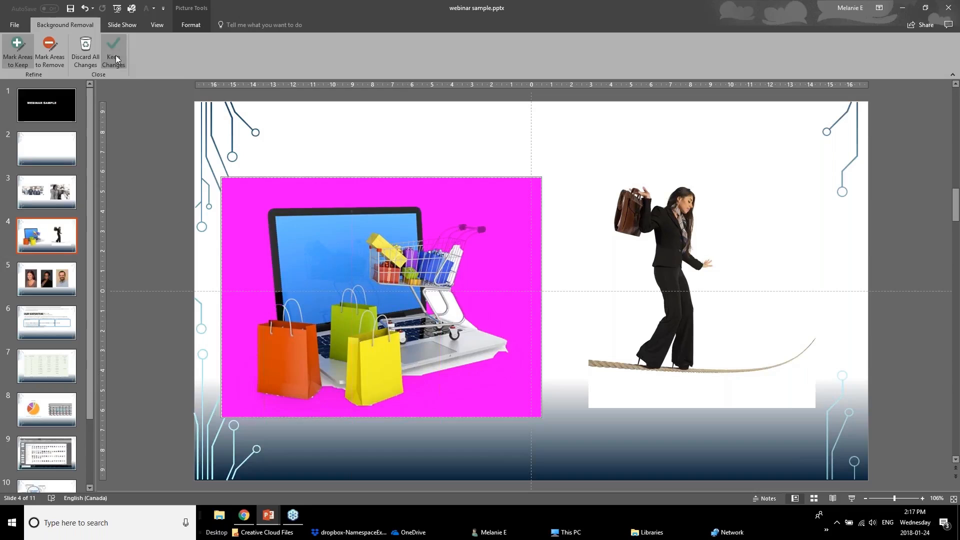
drag(393, 368, 358, 301)
- Remove the background from the tightrope woman picture, marking both ends of the rope as areas to keep
click(687, 166)
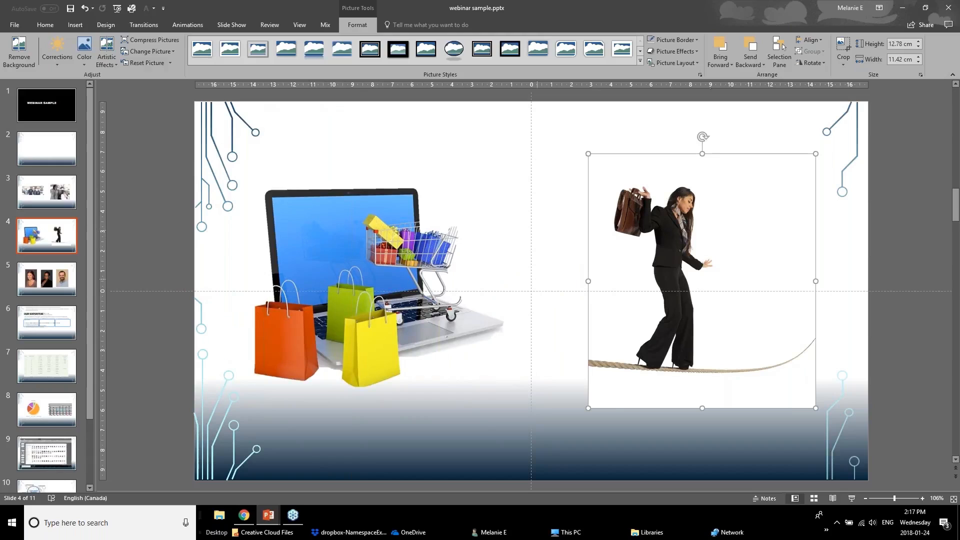
click(11, 50)
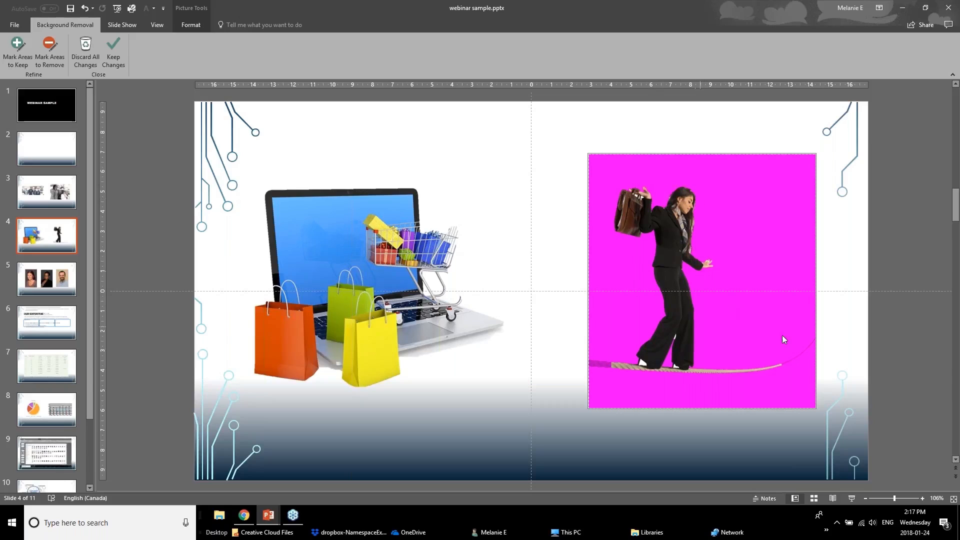
click(9, 50)
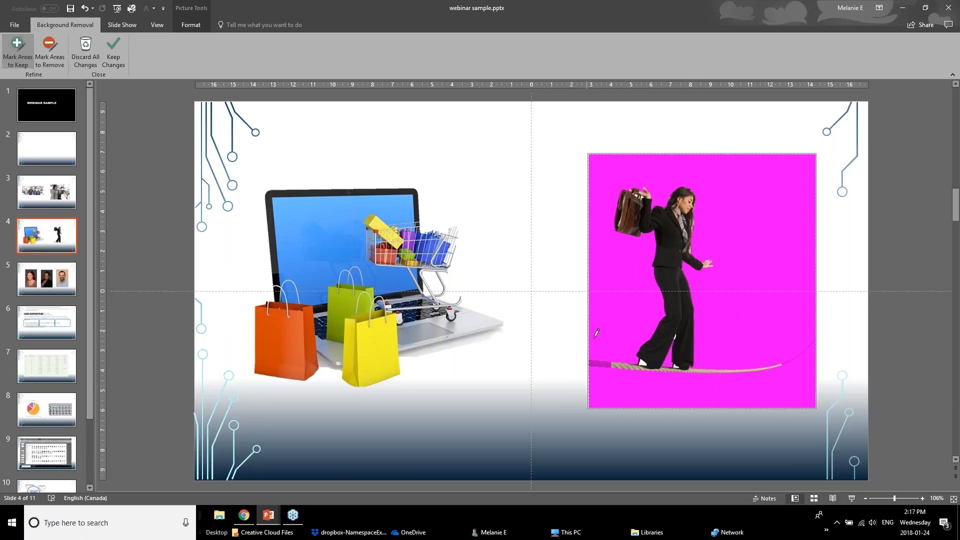
drag(598, 359, 625, 368)
drag(787, 358, 798, 353)
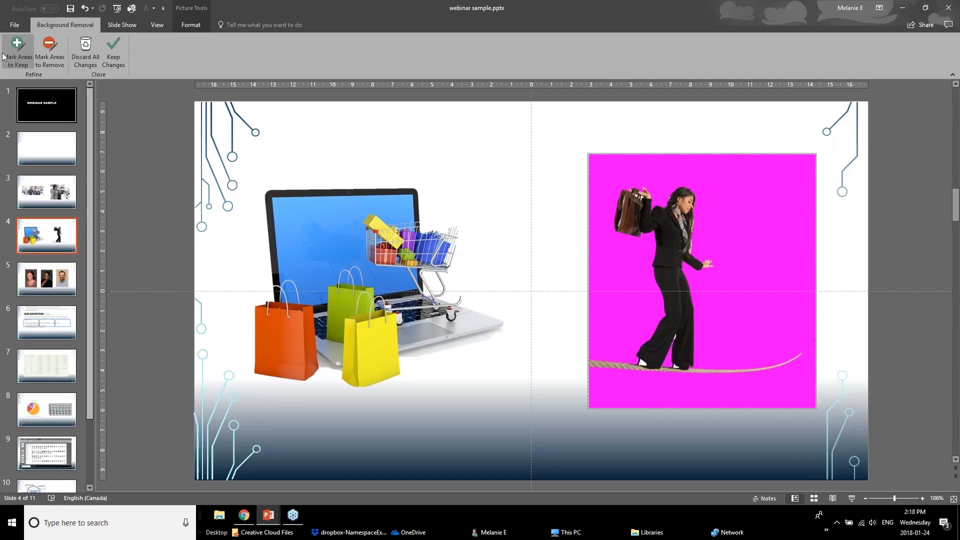
click(110, 52)
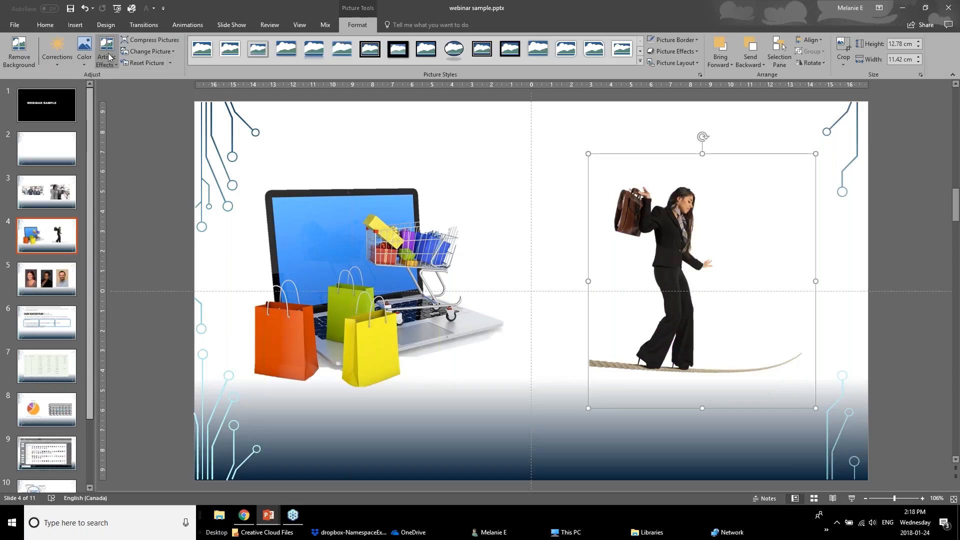
- Move the tightrope woman picture up and toward the slide's centre, and bring it forward
drag(698, 320, 670, 275)
click(717, 65)
click(726, 78)
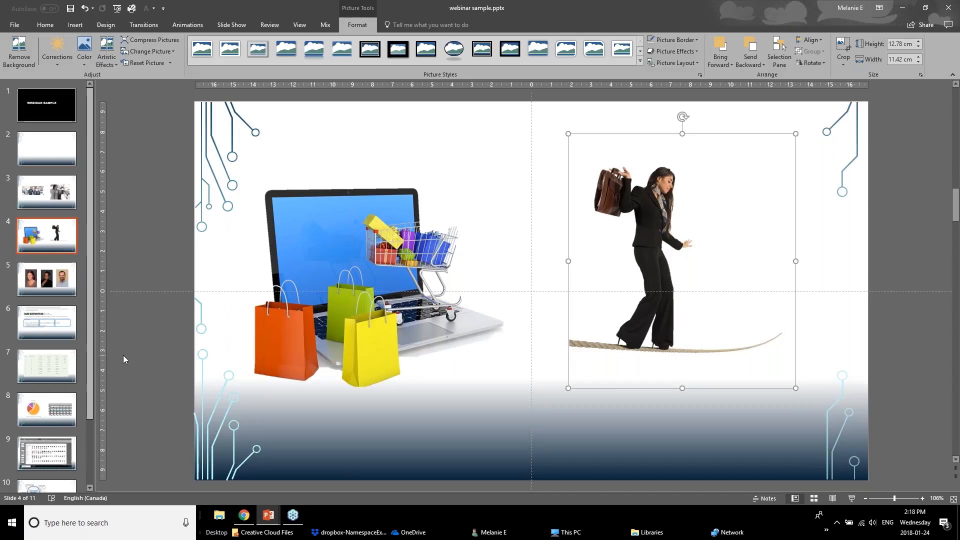
- Open slide 5 with the three portraits and crop the first woman's portrait to an oval shape
click(35, 281)
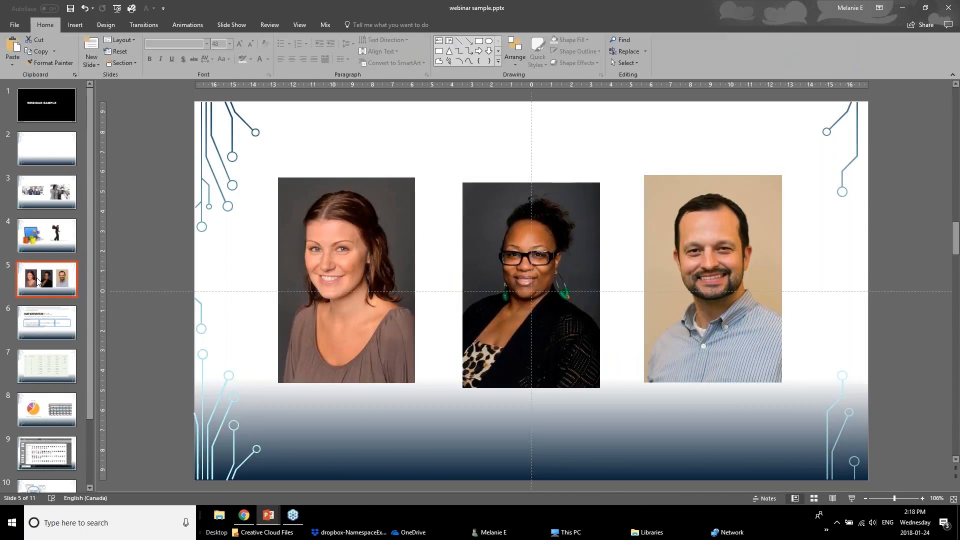
click(290, 299)
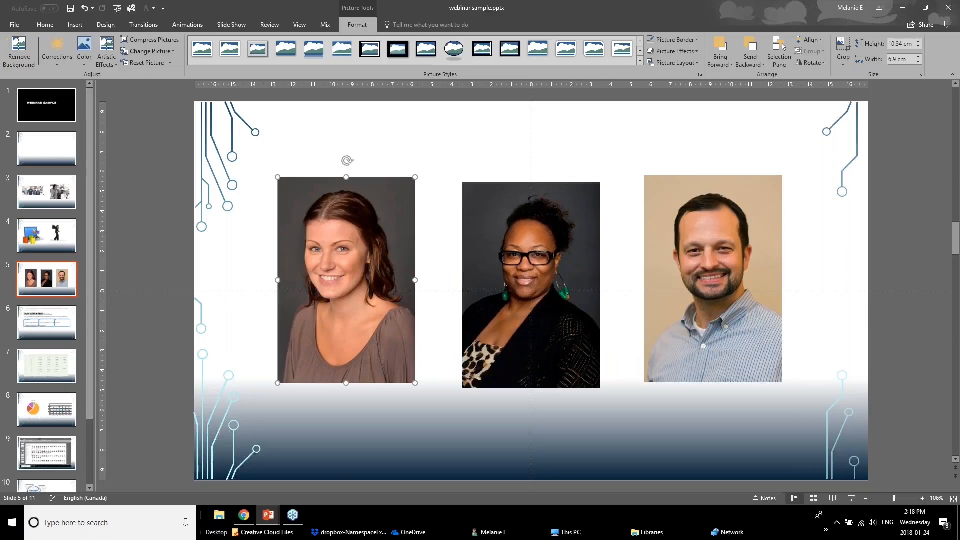
key(Tab)
key(Tab)
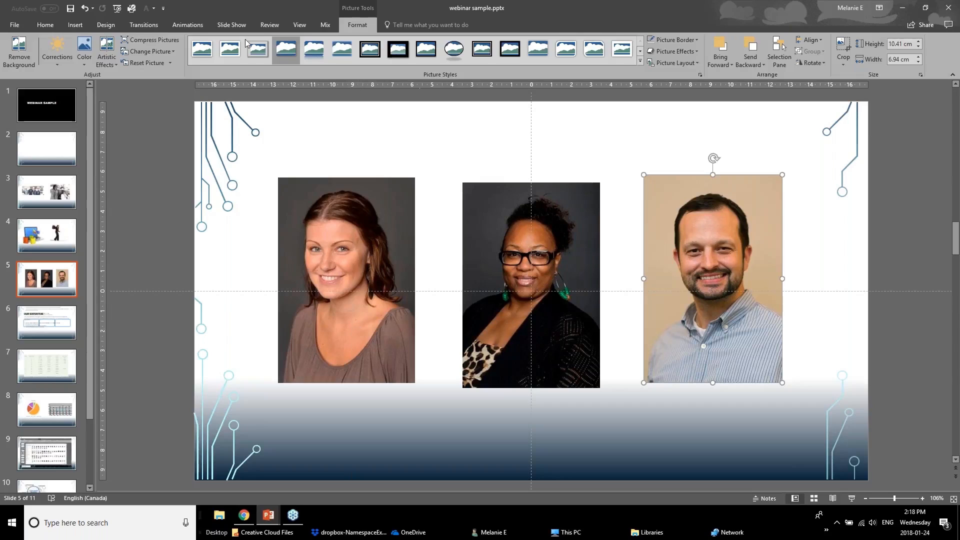
click(380, 305)
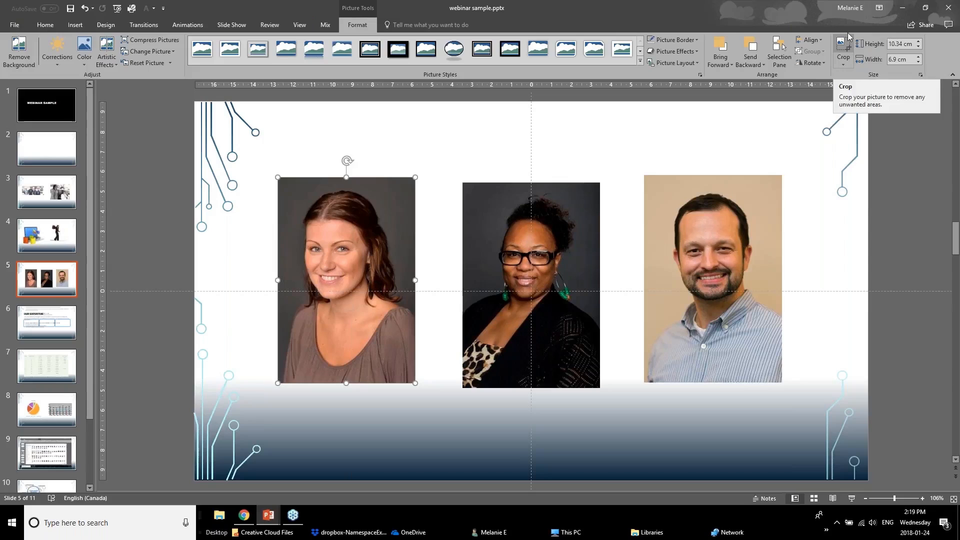
click(846, 69)
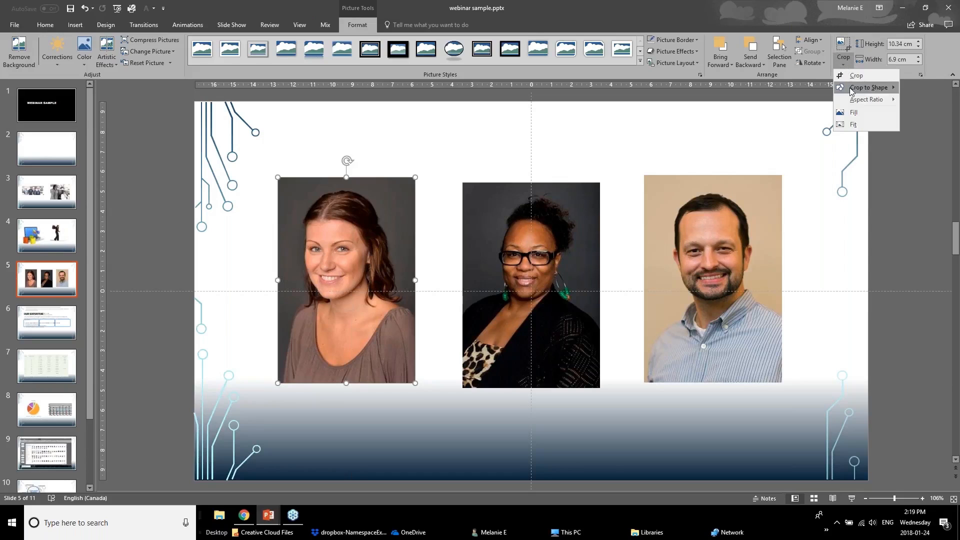
mouse_move(852, 91)
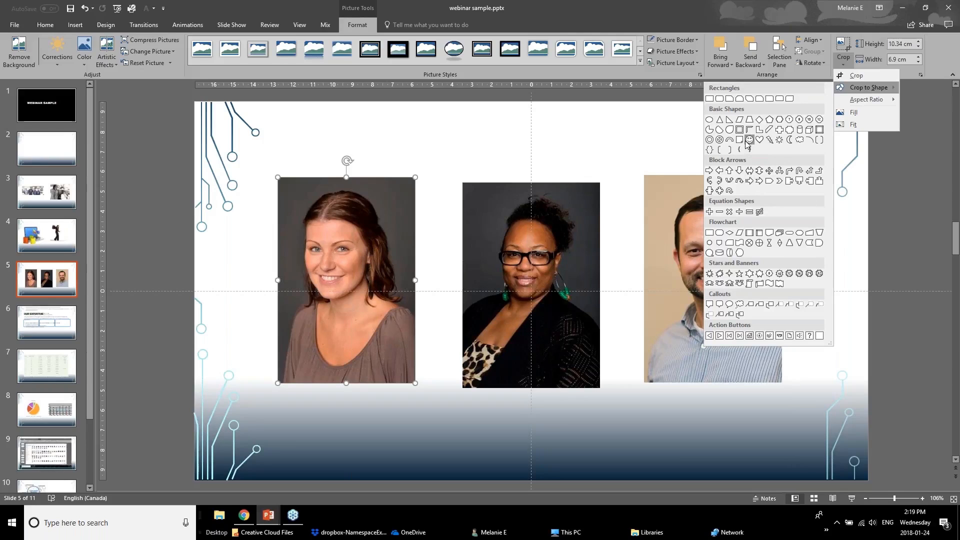
click(712, 122)
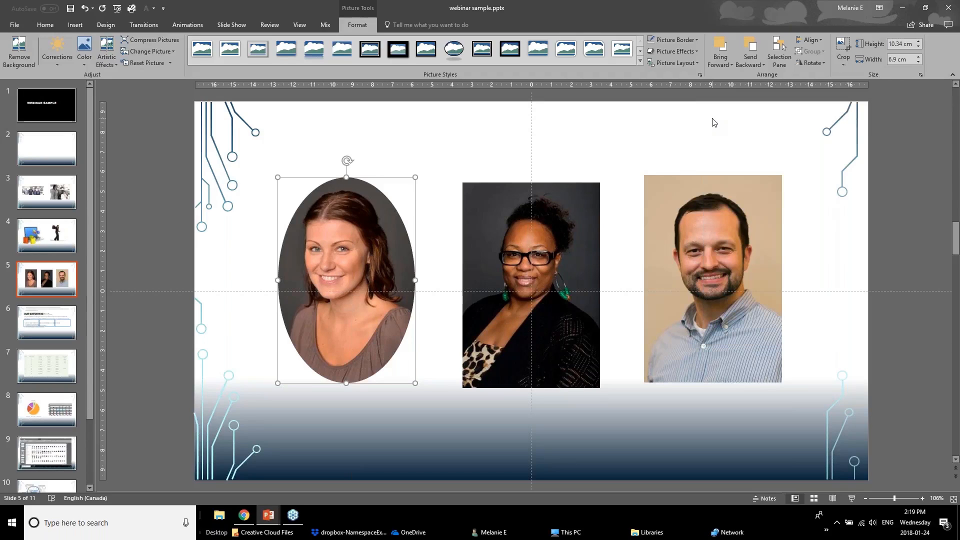
- Tighten the first portrait's oval crop around the face to about 6.11 cm high by 5.48 cm wide, and move it slightly down
click(844, 46)
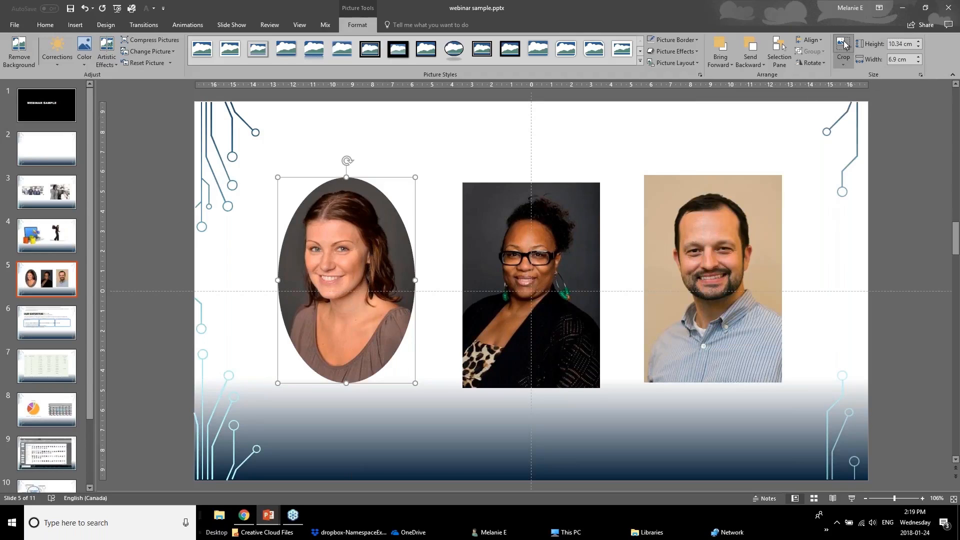
drag(346, 384, 346, 323)
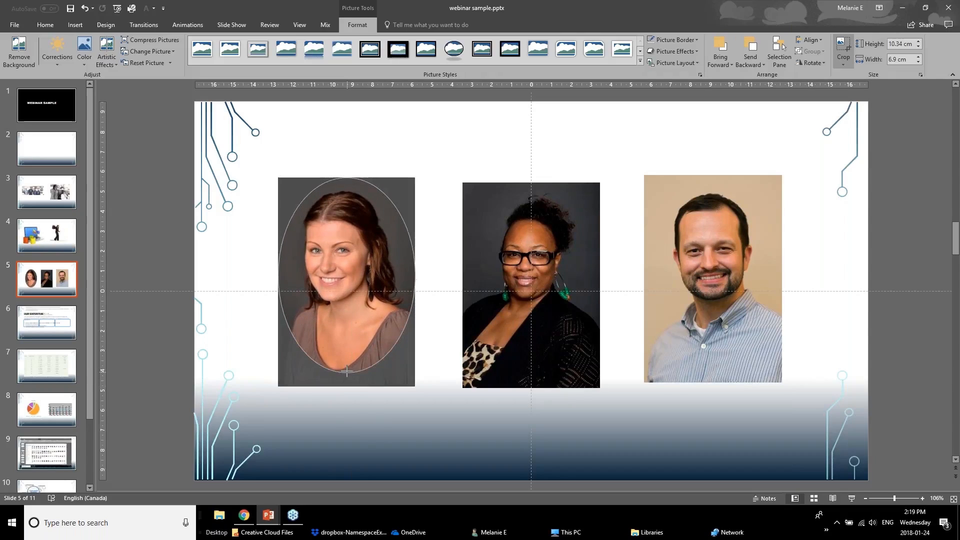
drag(345, 178, 347, 192)
drag(285, 257, 287, 257)
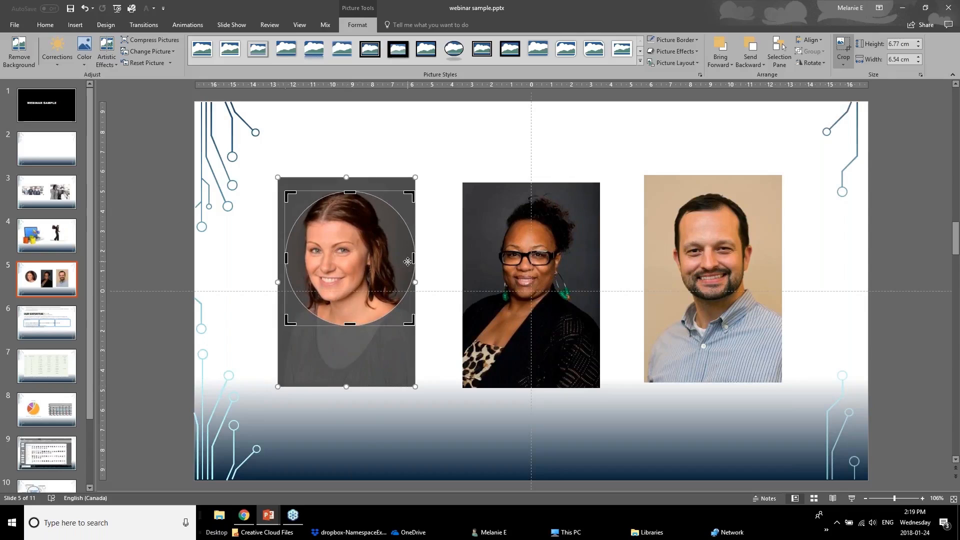
drag(406, 261, 395, 254)
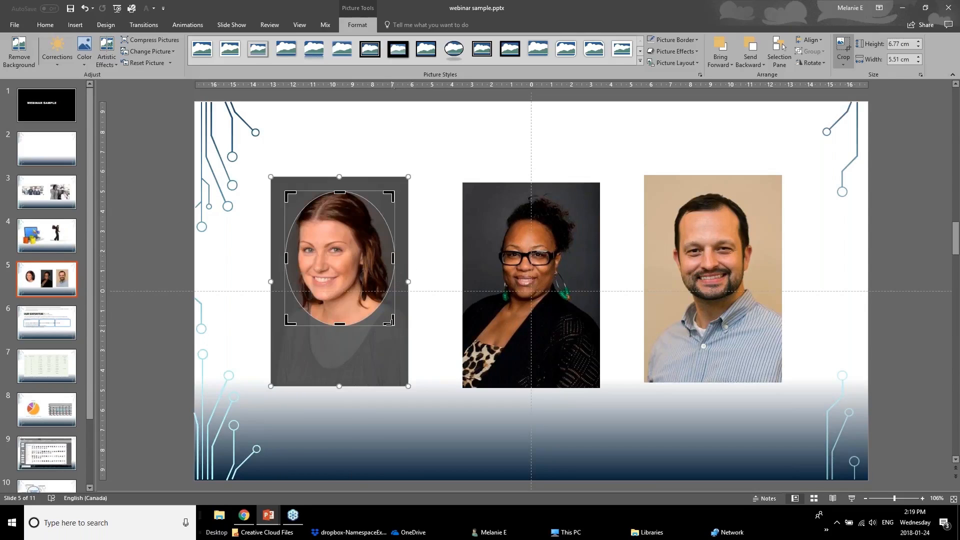
drag(394, 324, 392, 312)
click(265, 346)
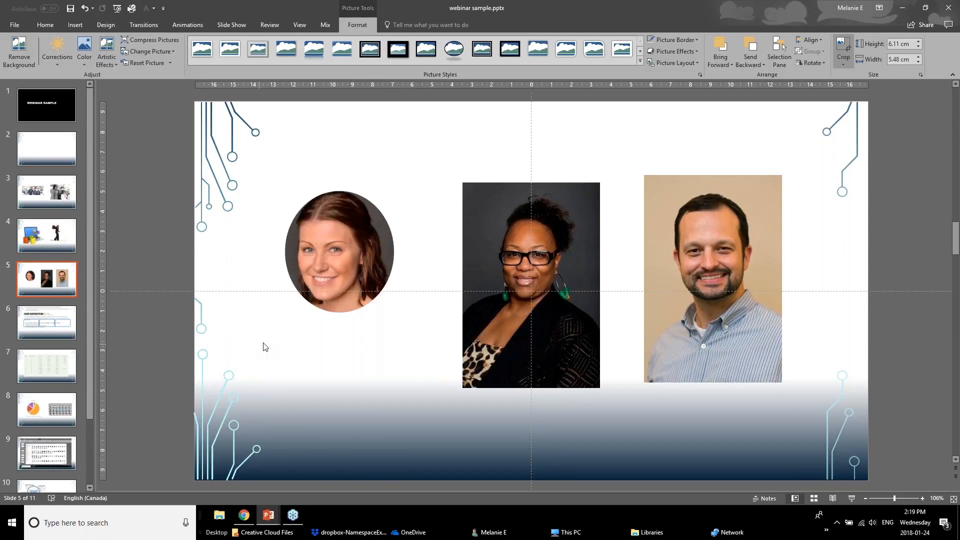
click(326, 274)
drag(353, 274, 349, 284)
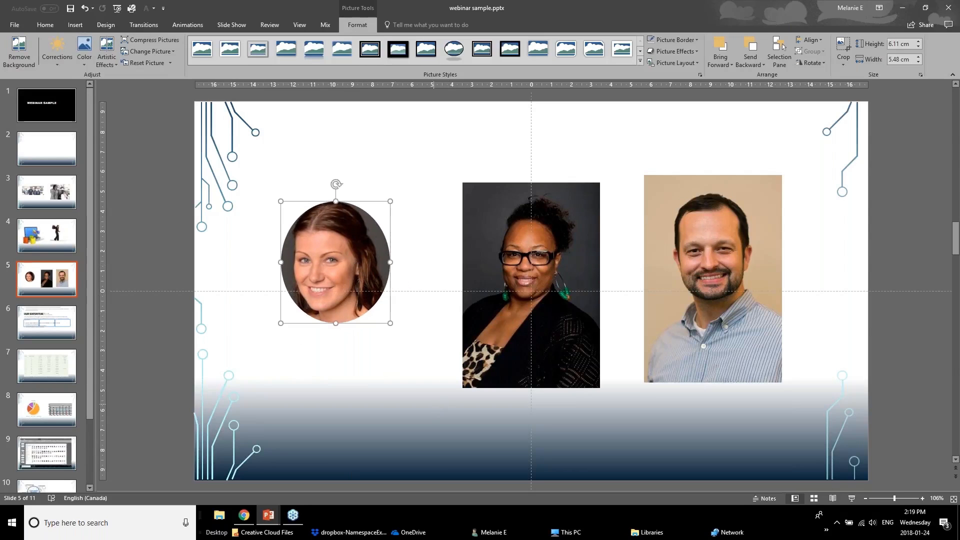
click(349, 365)
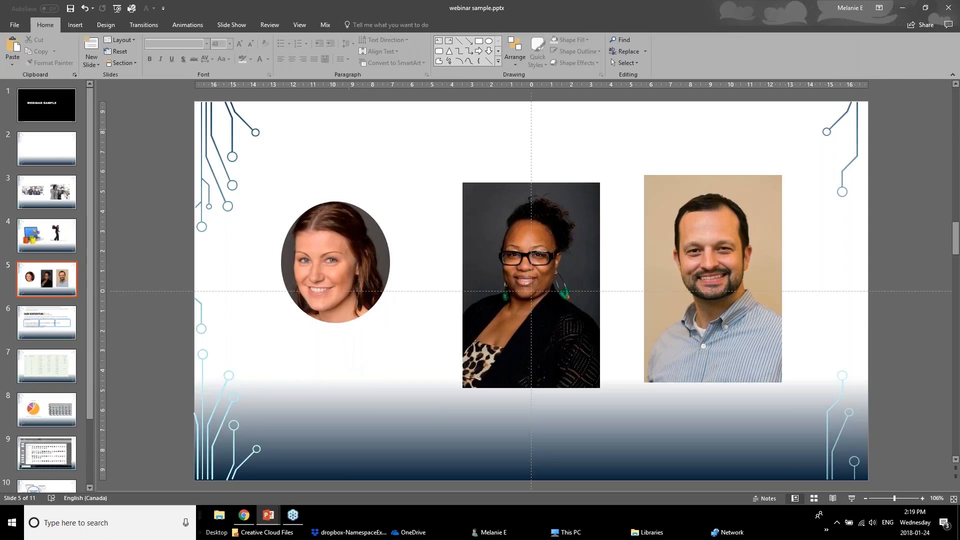
- Use Format Painter to copy the first portrait's oval shape to the middle woman's and the man's portraits
click(372, 278)
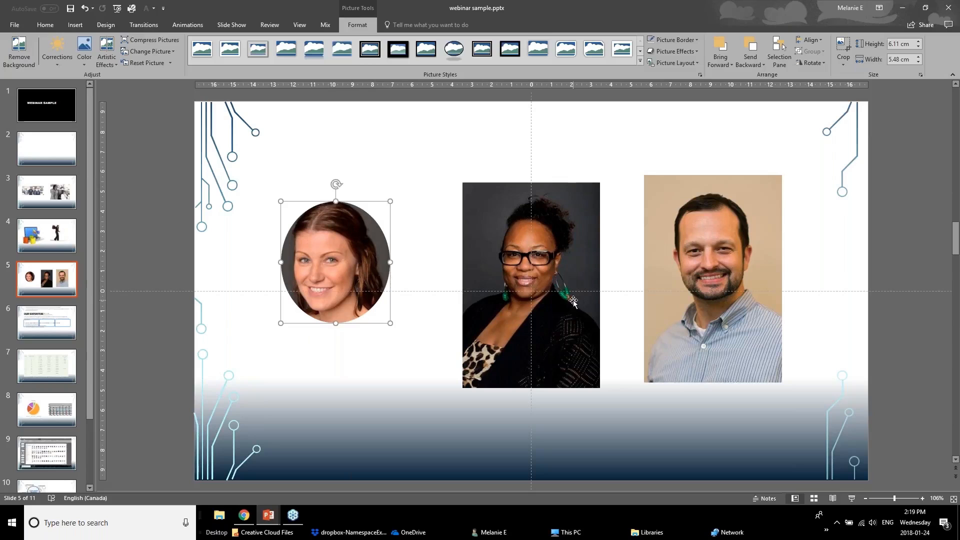
click(45, 24)
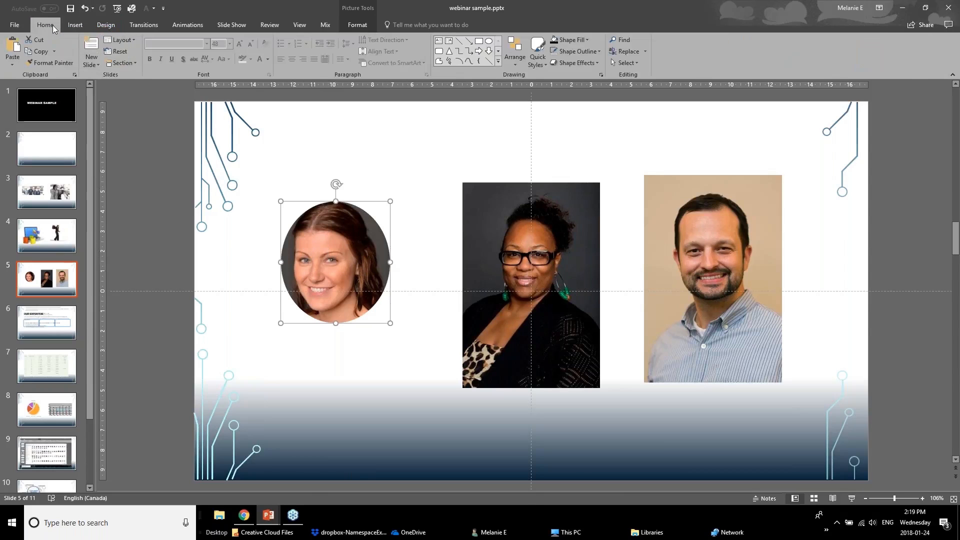
click(58, 64)
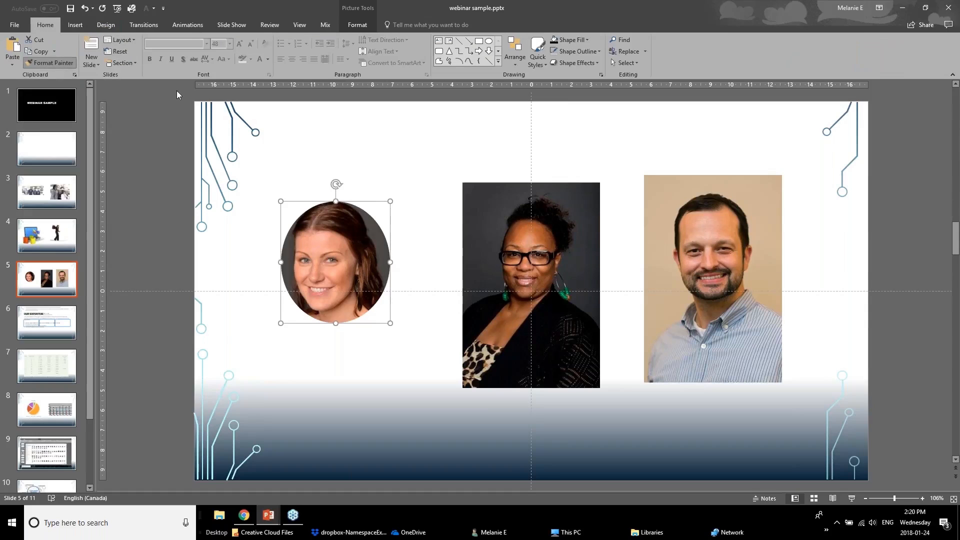
click(516, 211)
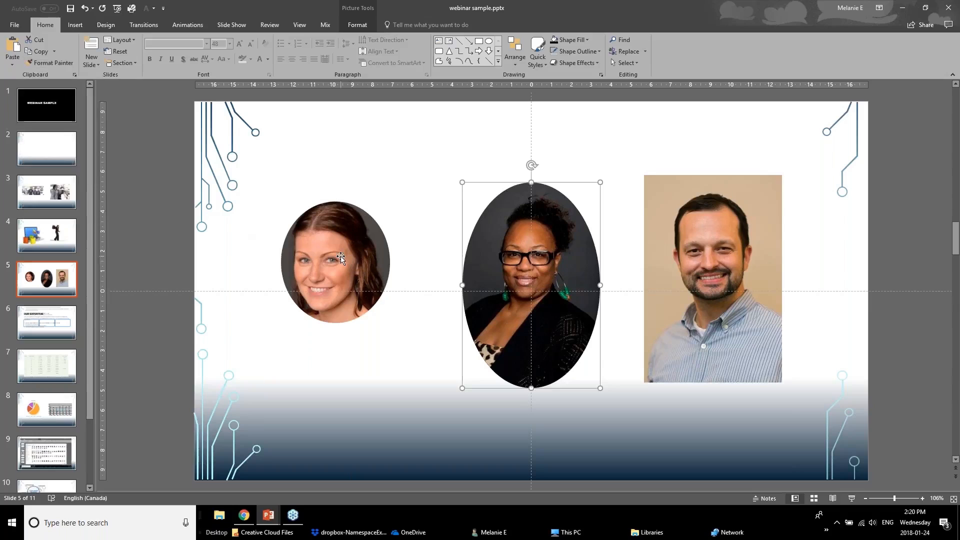
click(360, 271)
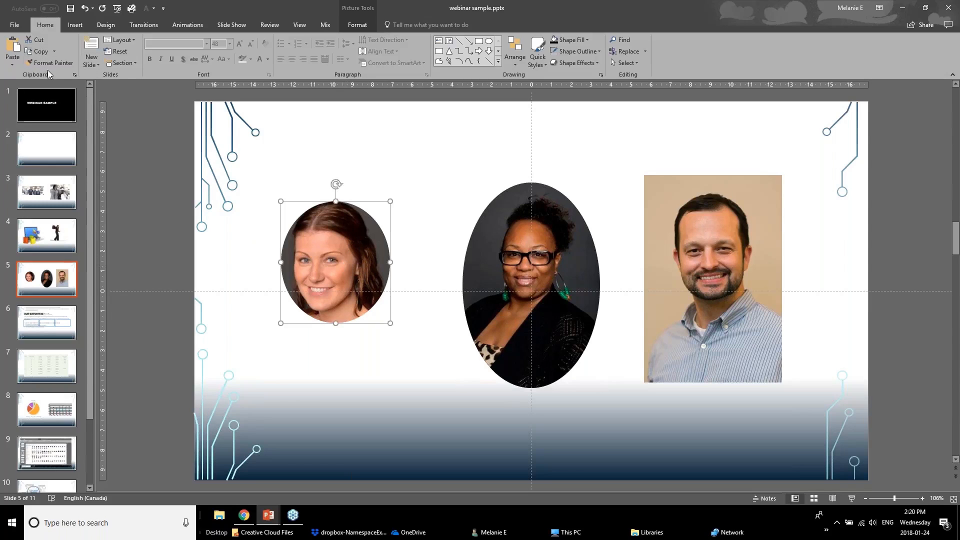
click(693, 256)
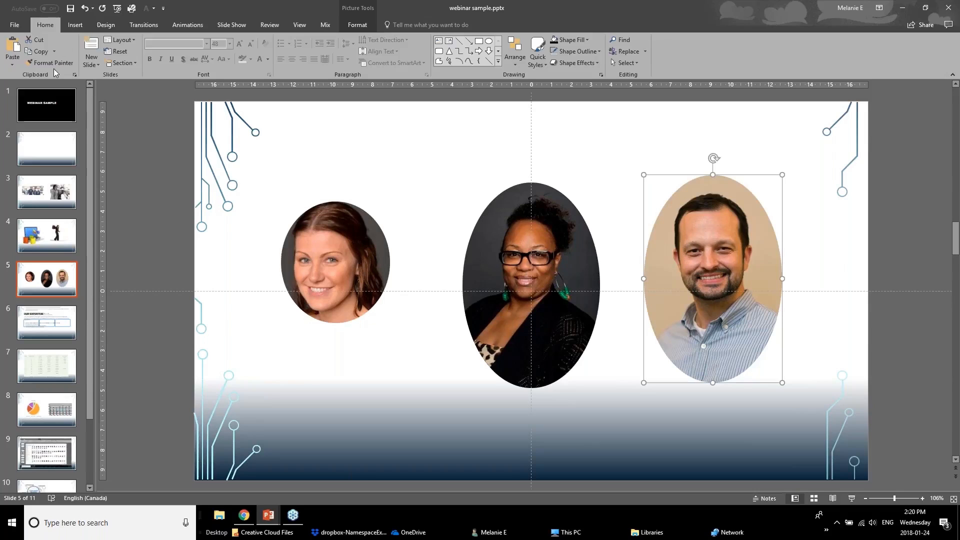
click(496, 311)
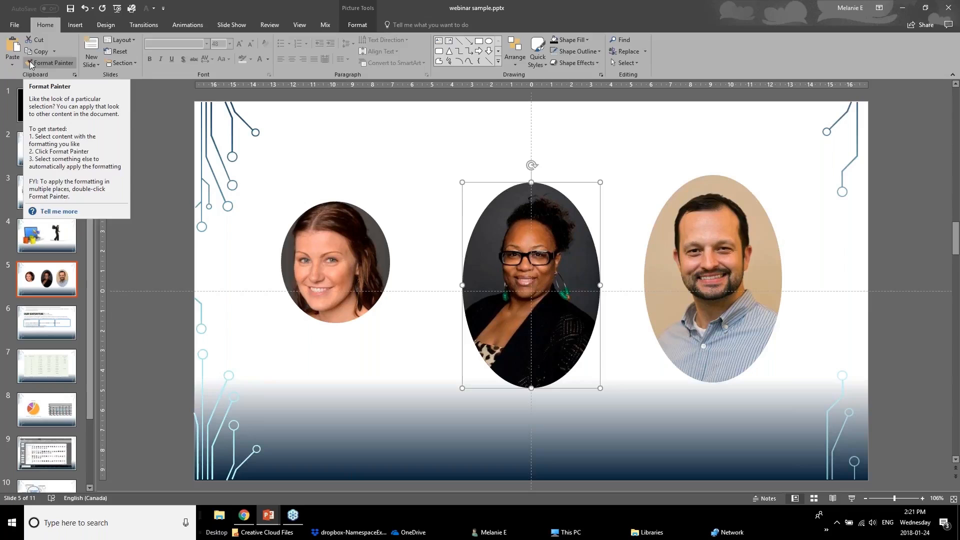
- Switch to Powerpoint Webinar January 2018 v1.pptx and show slide 10, Cropping & Framing
click(297, 409)
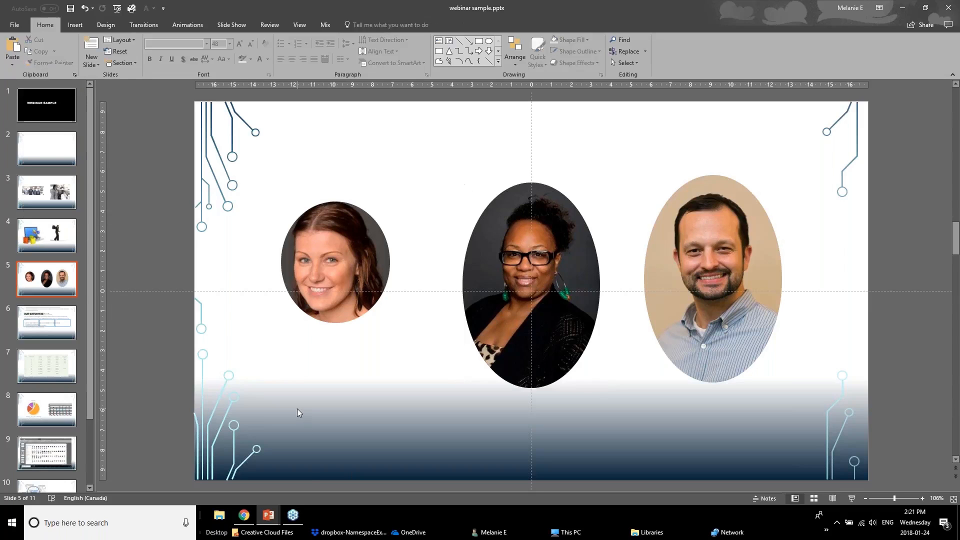
click(275, 515)
click(245, 480)
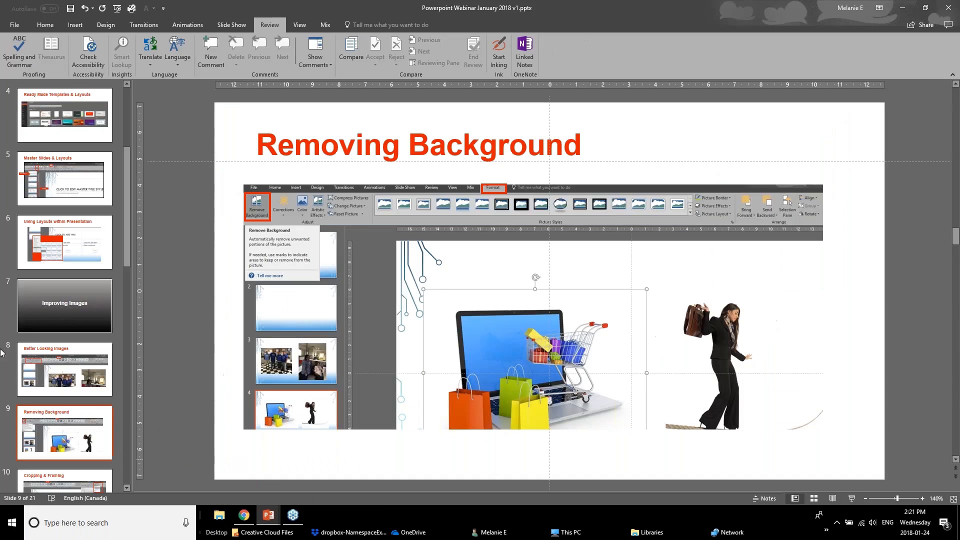
click(91, 376)
click(87, 376)
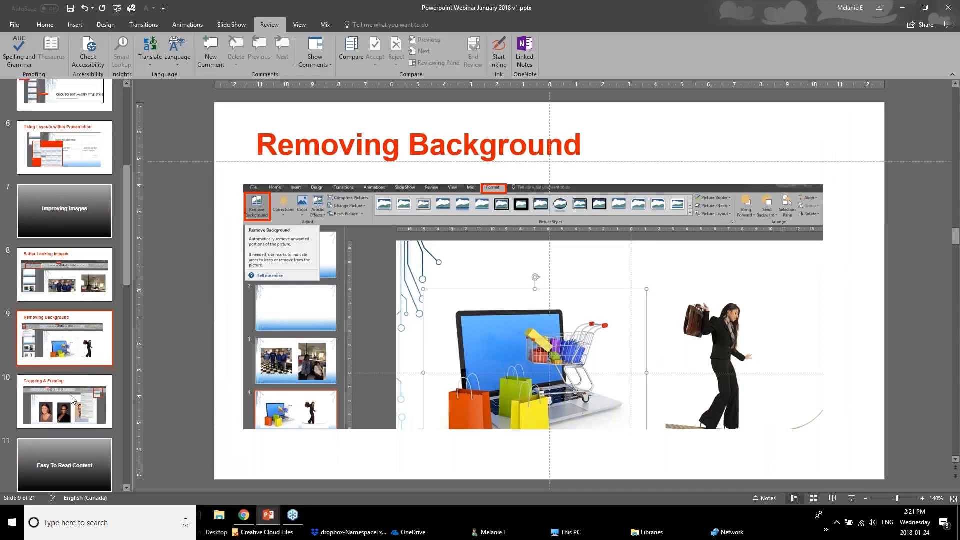
scroll(70, 402, down, 1)
click(62, 373)
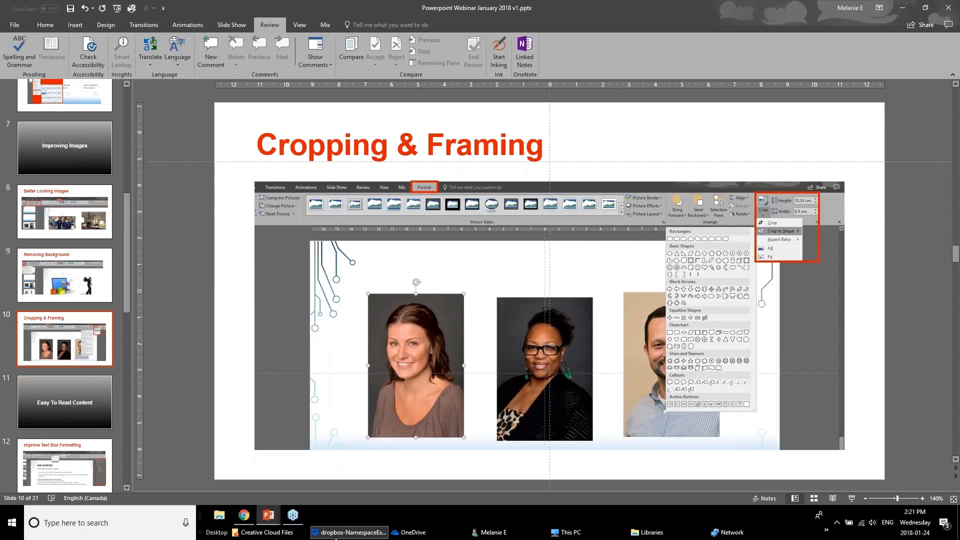
- In webinar sample.pptx, apply a tilted white-frame picture style to the first woman's portrait and move it slightly up and toward the slide's centre
click(270, 515)
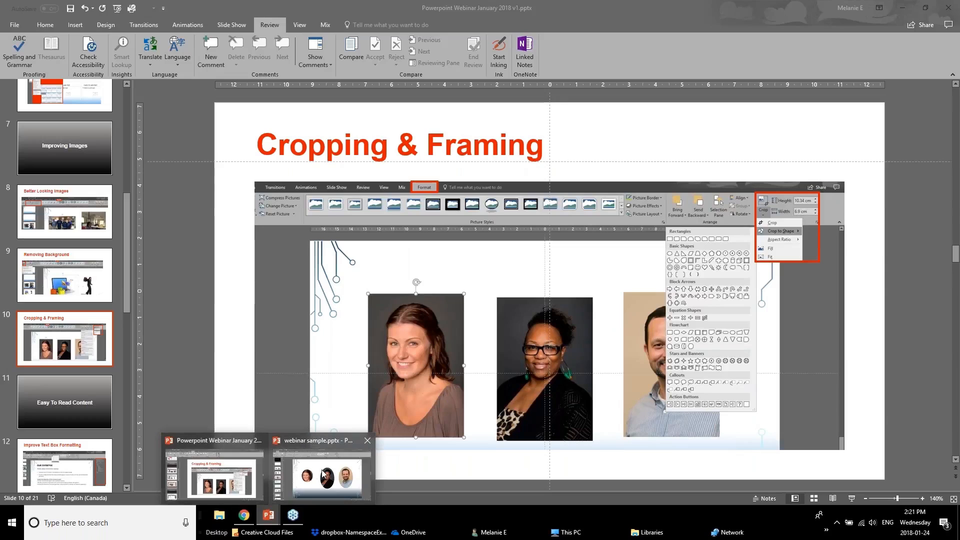
click(226, 487)
mouse_move(273, 520)
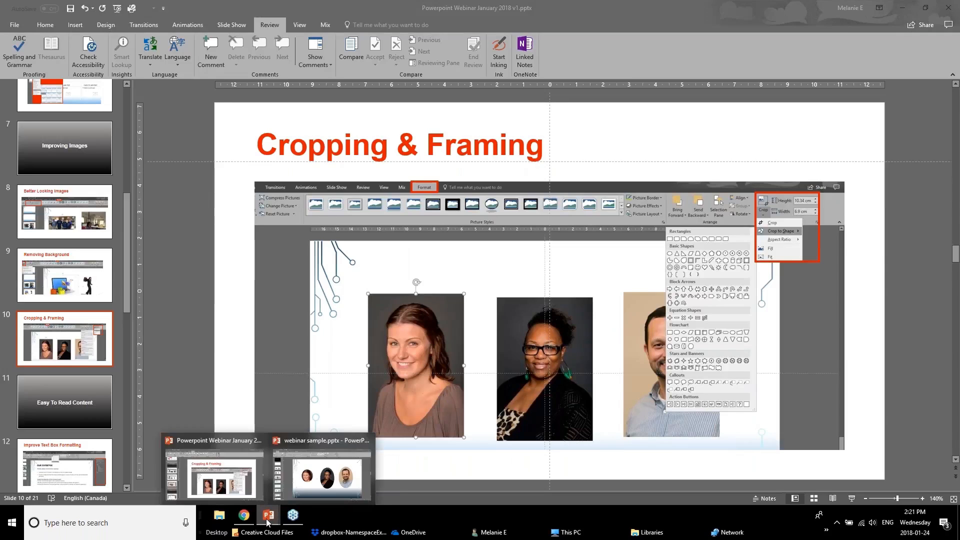
click(325, 473)
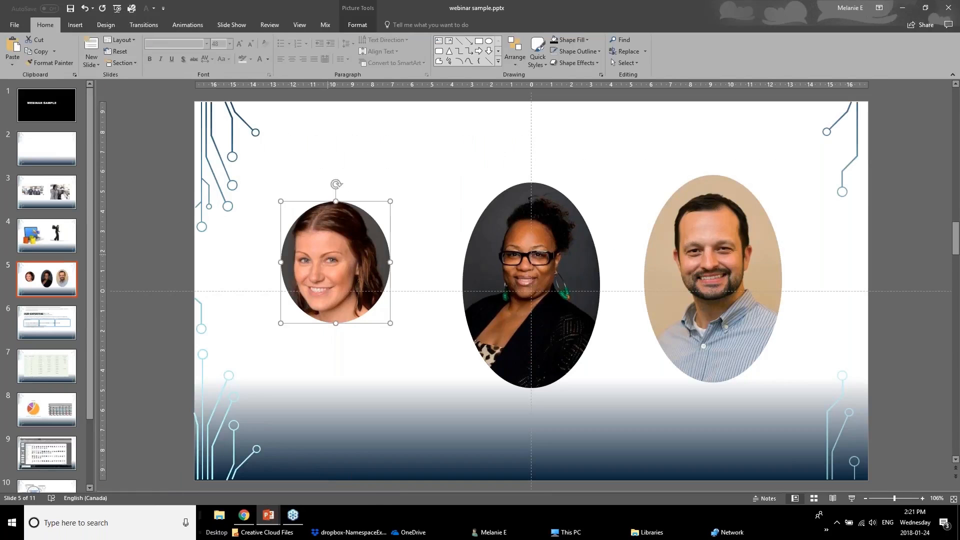
click(357, 24)
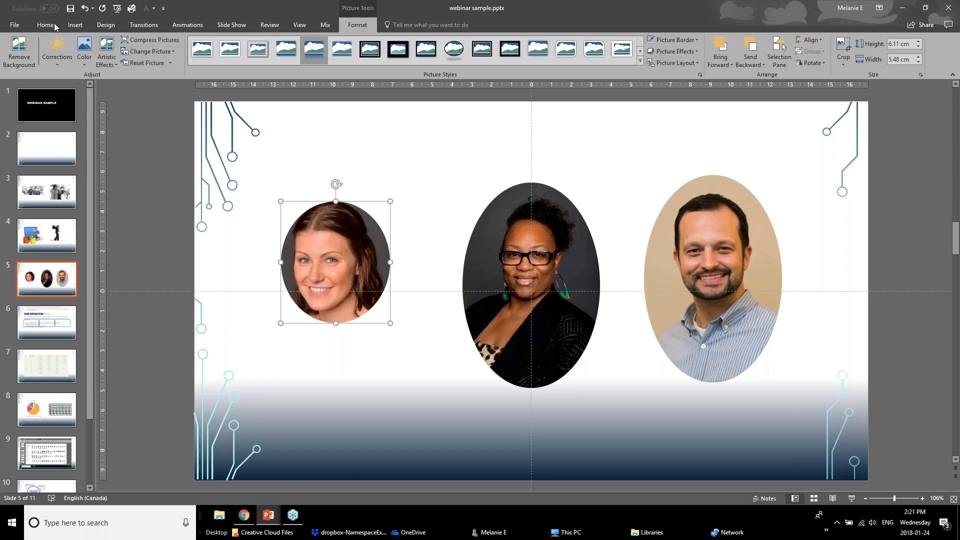
click(639, 62)
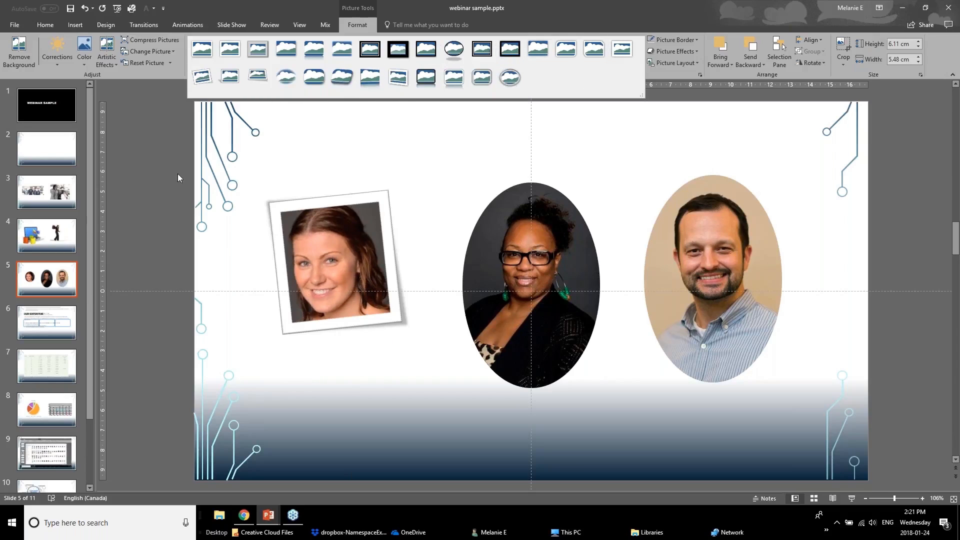
click(209, 73)
drag(347, 288, 363, 264)
click(192, 298)
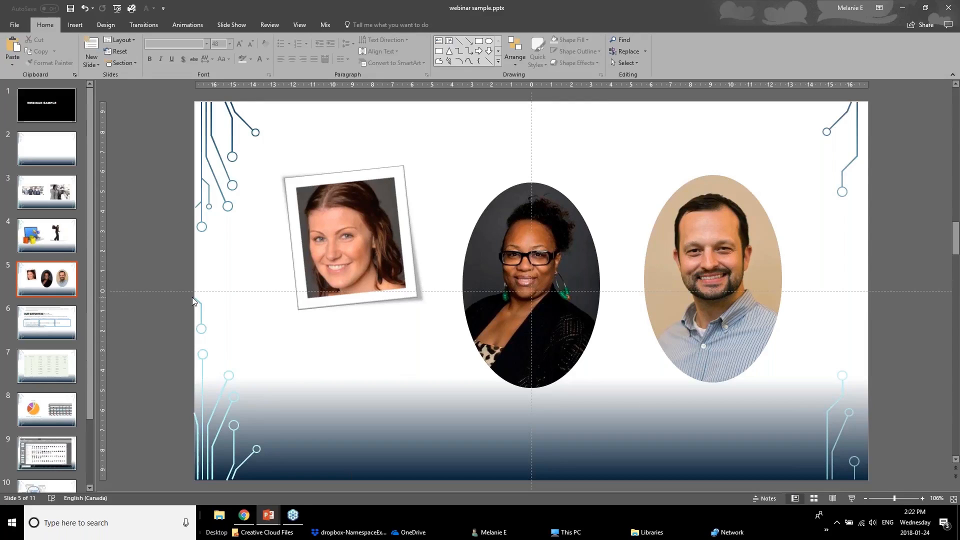
- Examine the border colours and preview the outer shadow effects for the middle woman's portrait
click(501, 242)
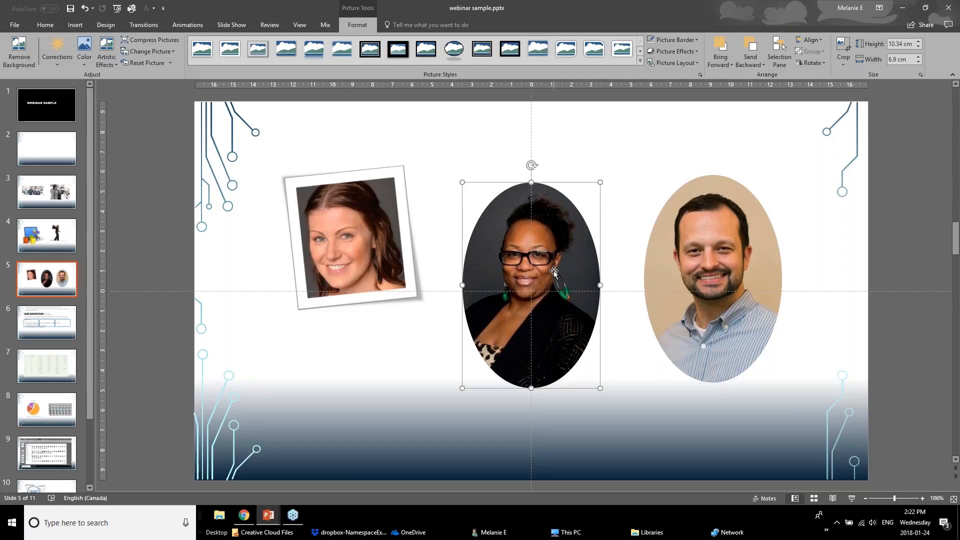
click(673, 42)
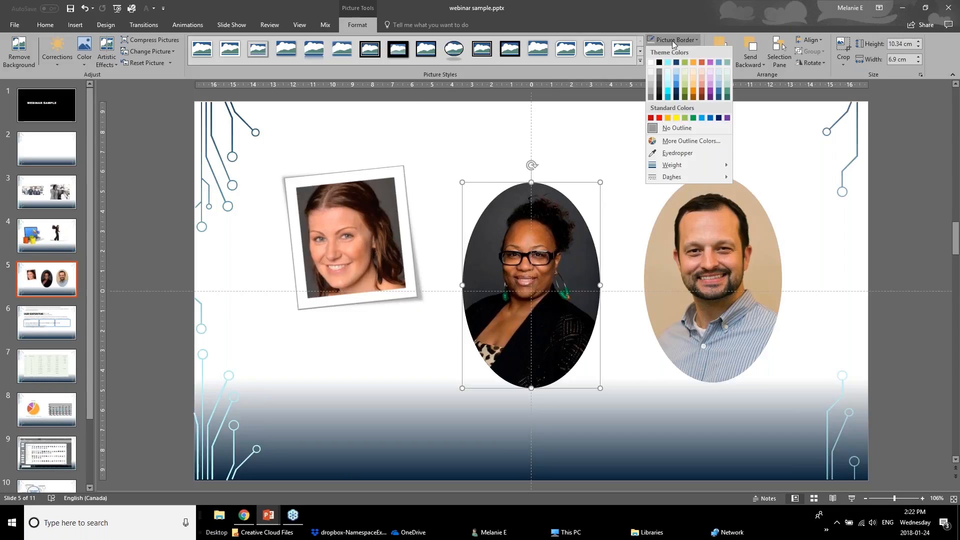
click(601, 146)
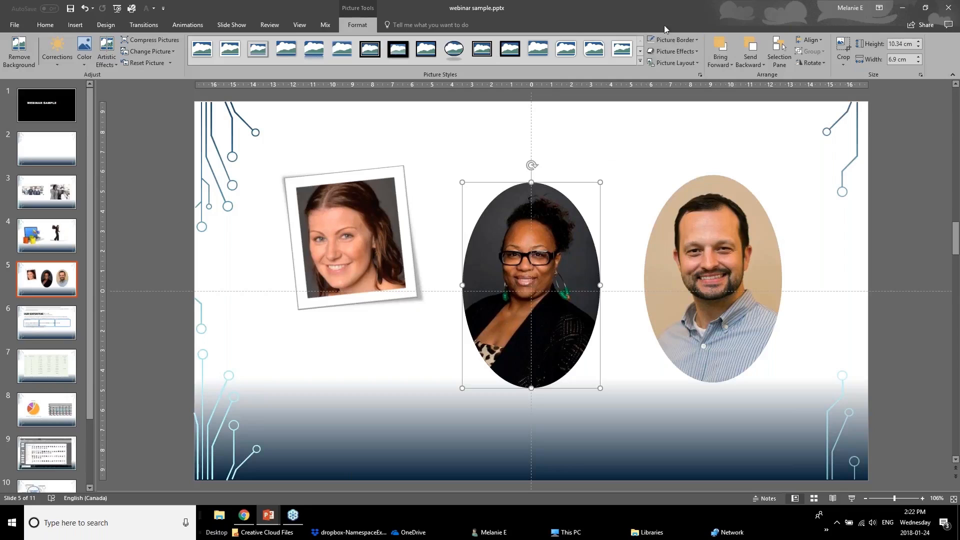
click(679, 42)
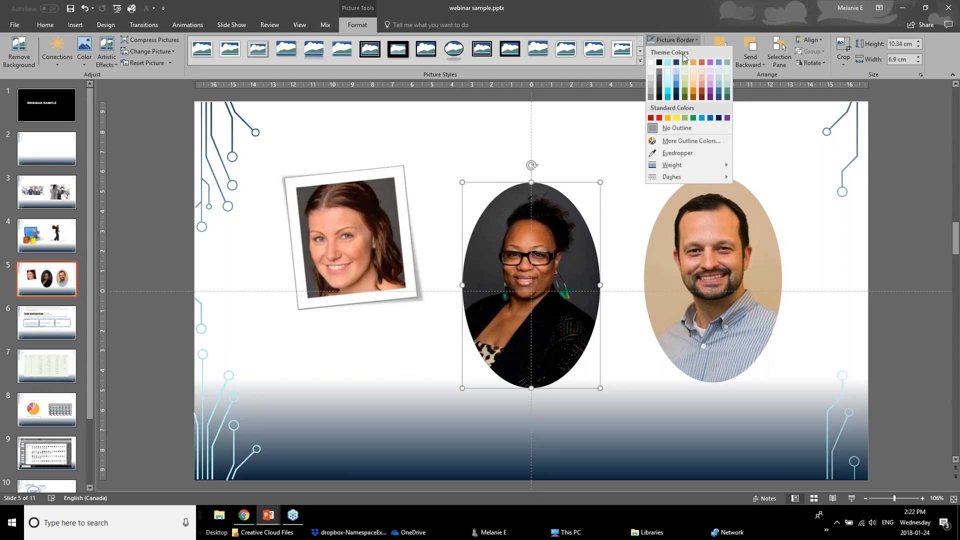
click(692, 39)
click(690, 52)
mouse_move(680, 93)
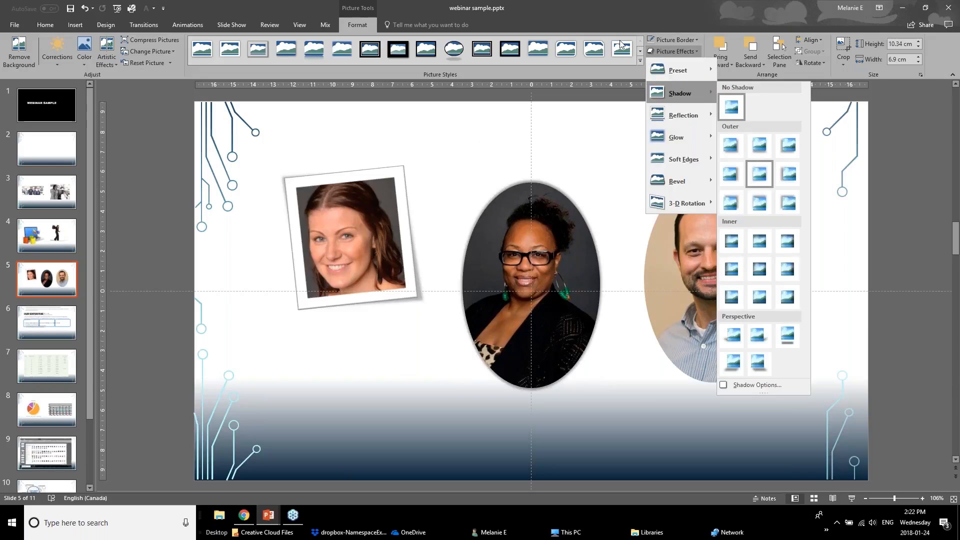
- Change the first woman's portrait to an upright white-frame picture style
click(351, 237)
click(230, 49)
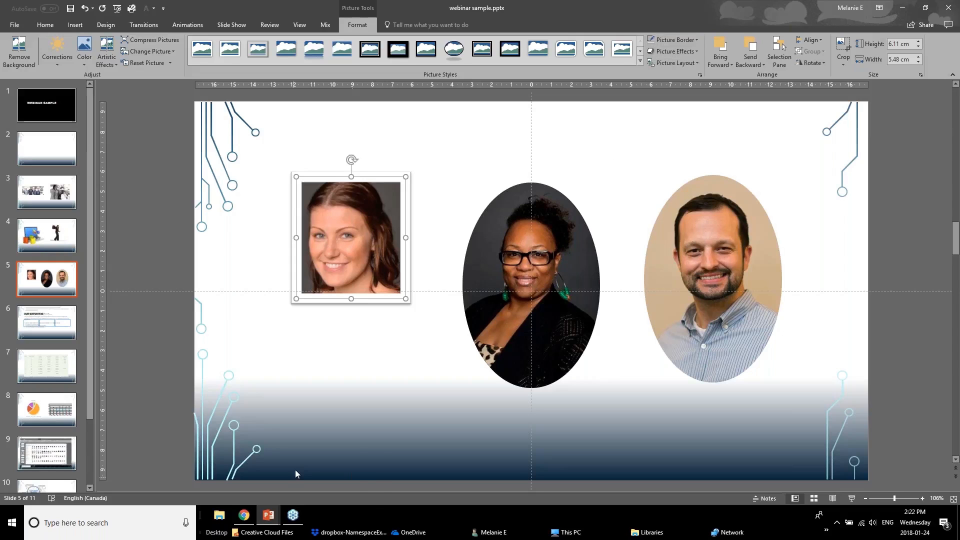
- Switch to Powerpoint Webinar January 2018 v1.pptx and show Easy To Read Content and Improve Text Box Formatting, slides 11 and 12
click(268, 514)
click(245, 484)
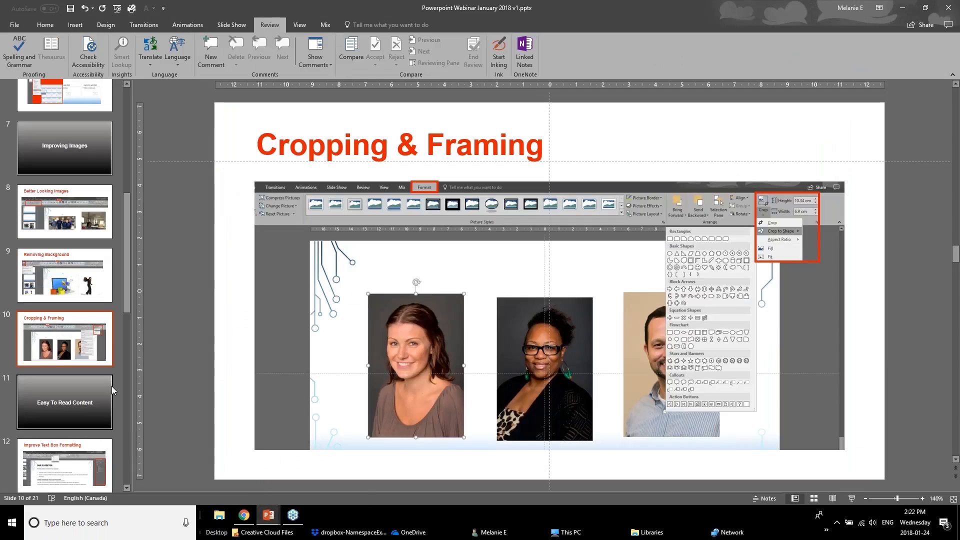
scroll(110, 386, down, 1)
click(82, 355)
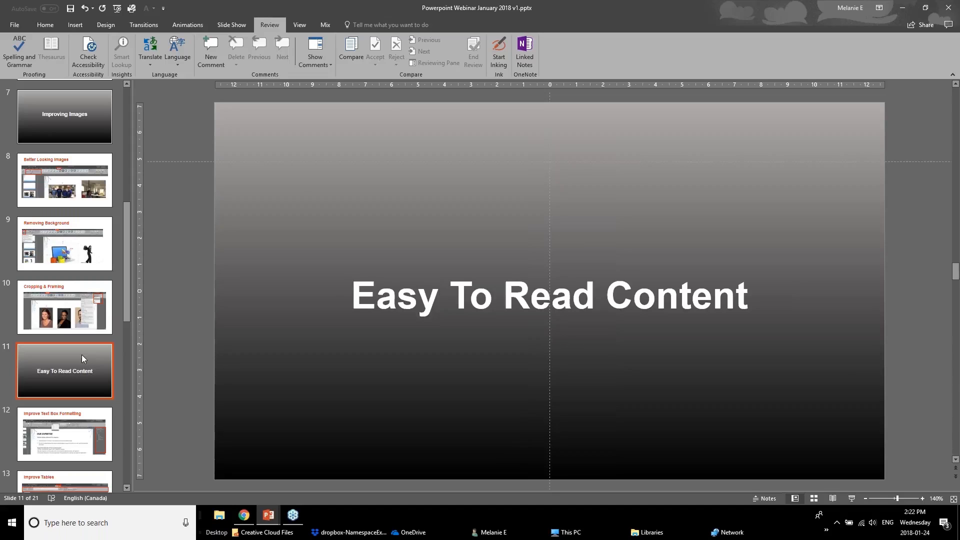
click(54, 457)
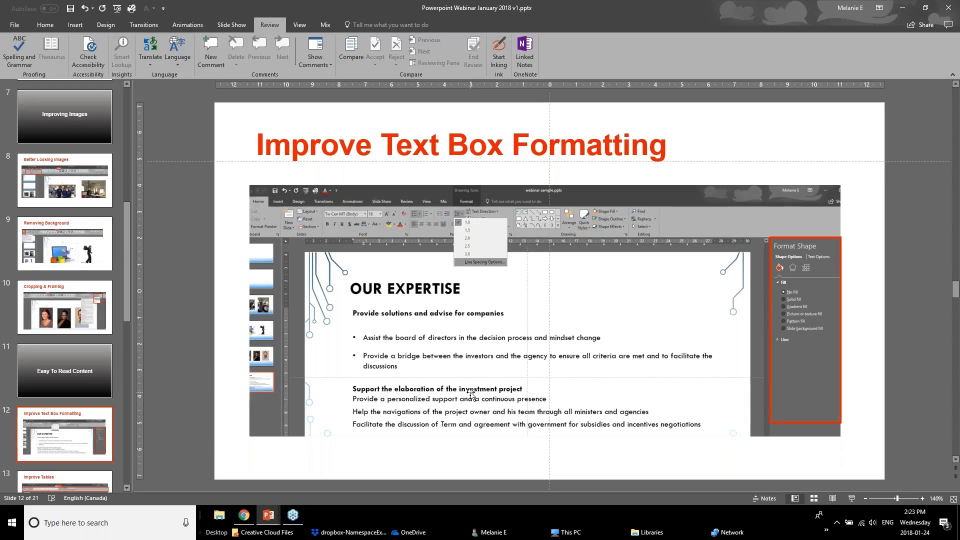
- Return to webinar sample.pptx and open slide 6, Our Expertise, with its overlapping text
mouse_move(258, 521)
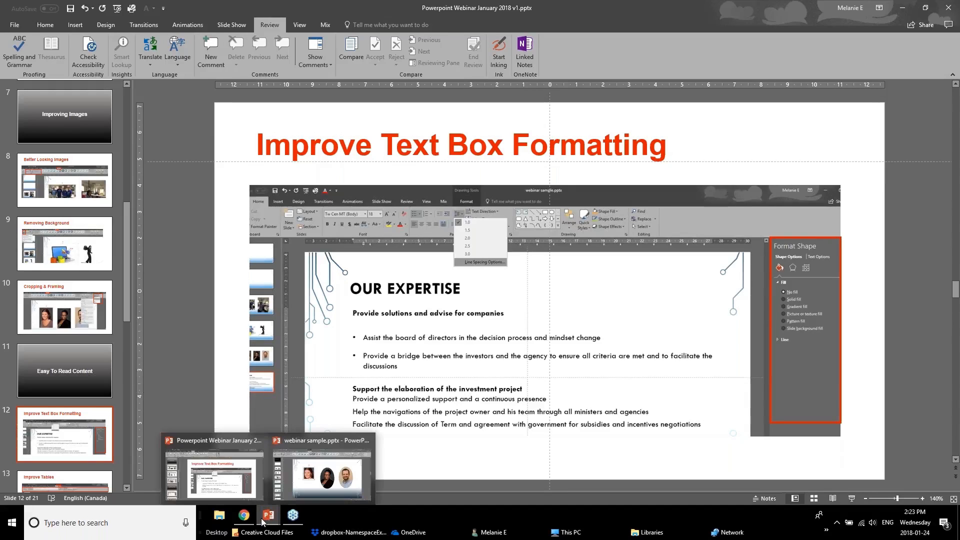
click(299, 483)
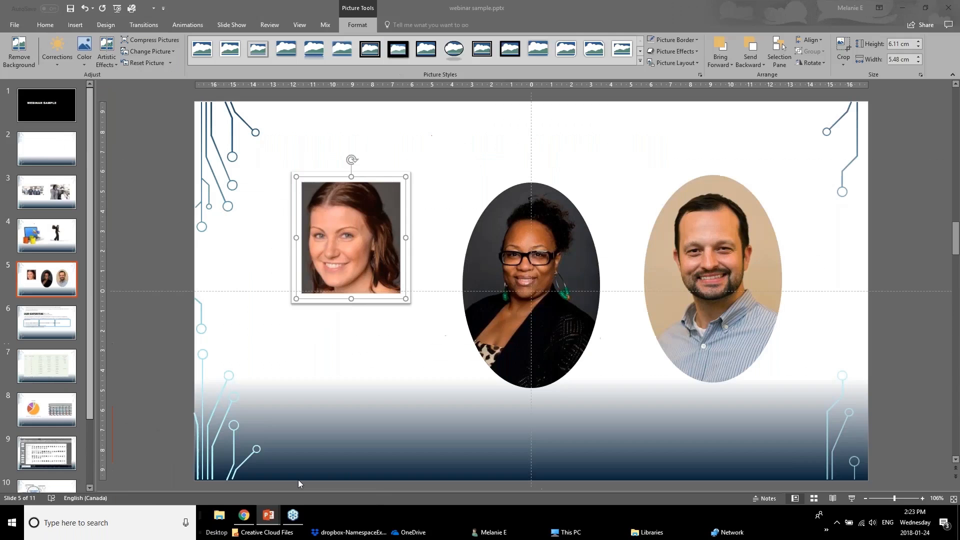
click(57, 334)
click(299, 199)
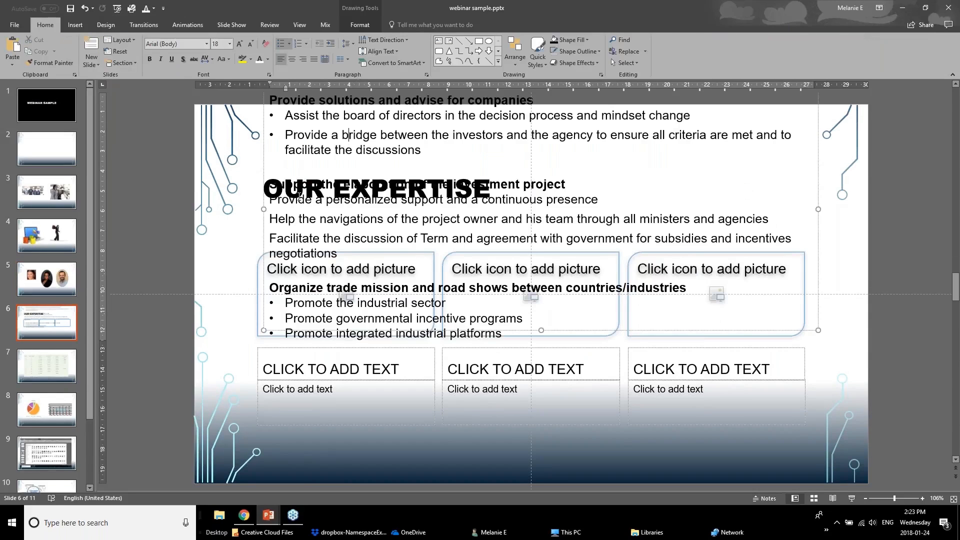
- Change slide 6 to the Section Header layout
right_click(35, 327)
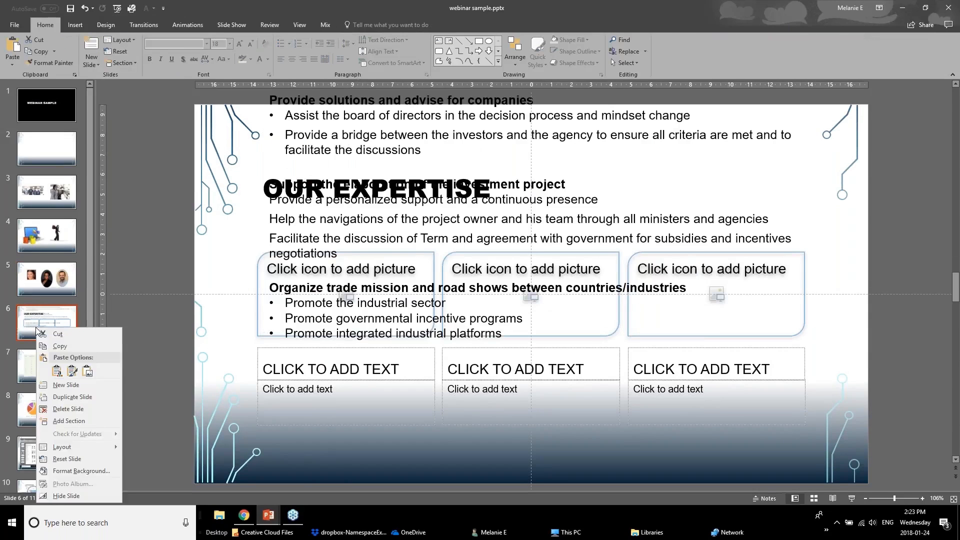
mouse_move(103, 449)
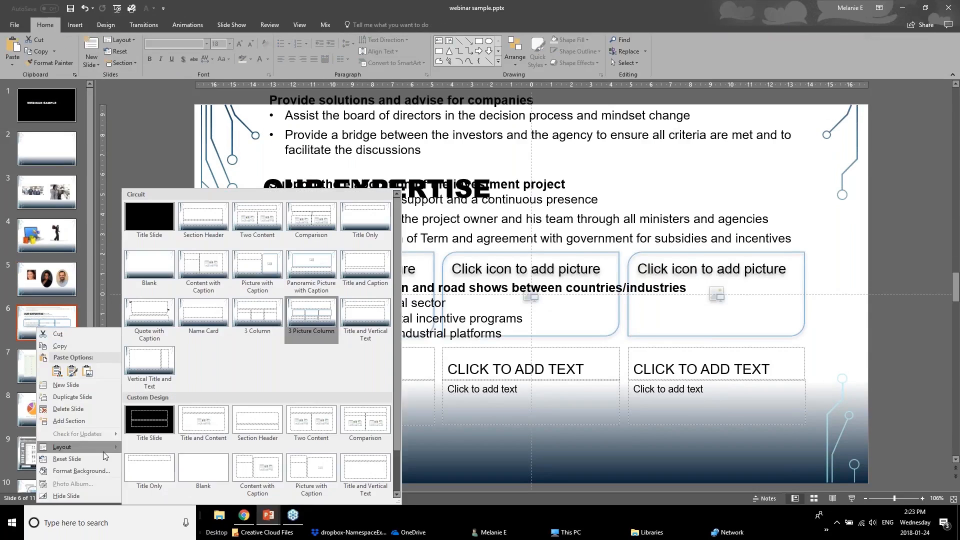
click(204, 216)
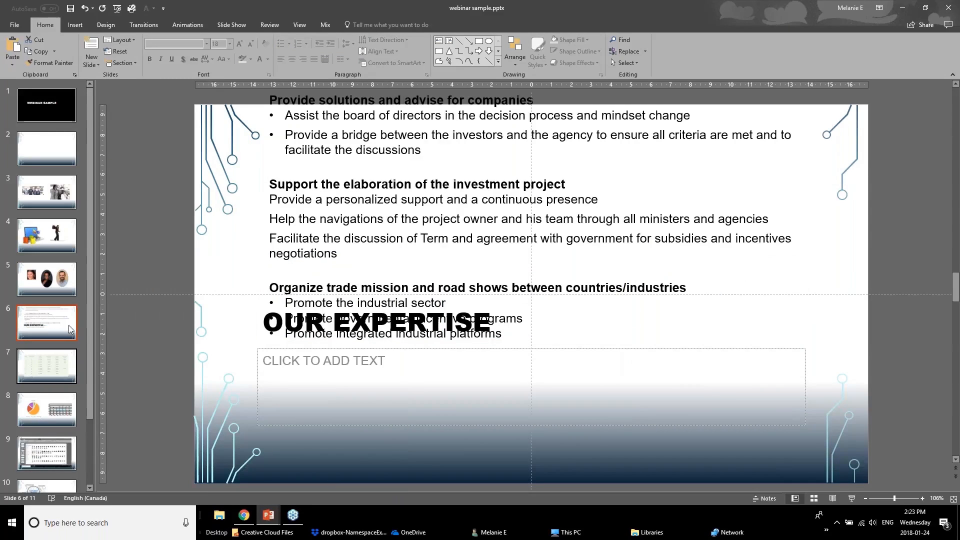
click(528, 325)
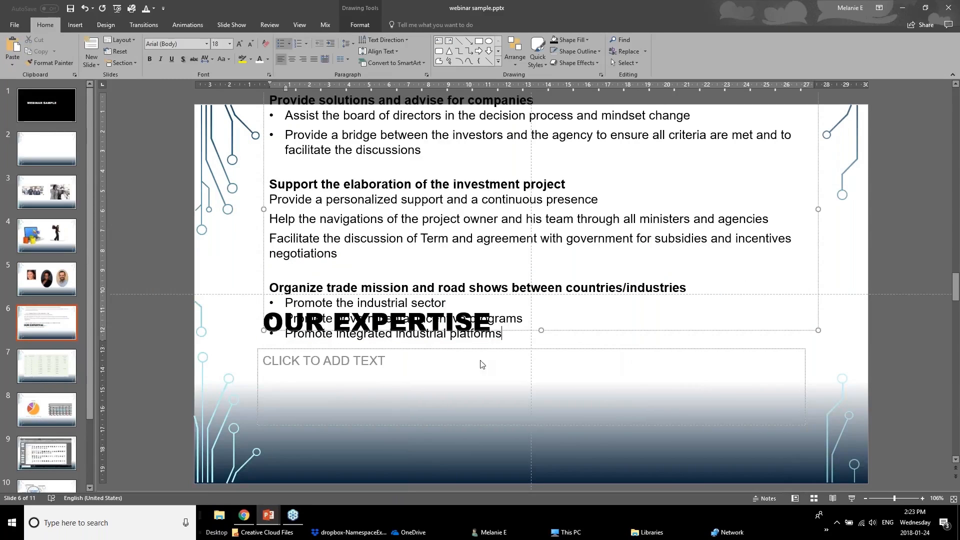
- Apply the Title Only layout to slide 6 and move the expertise text box down beneath the title
right_click(26, 328)
mouse_move(85, 440)
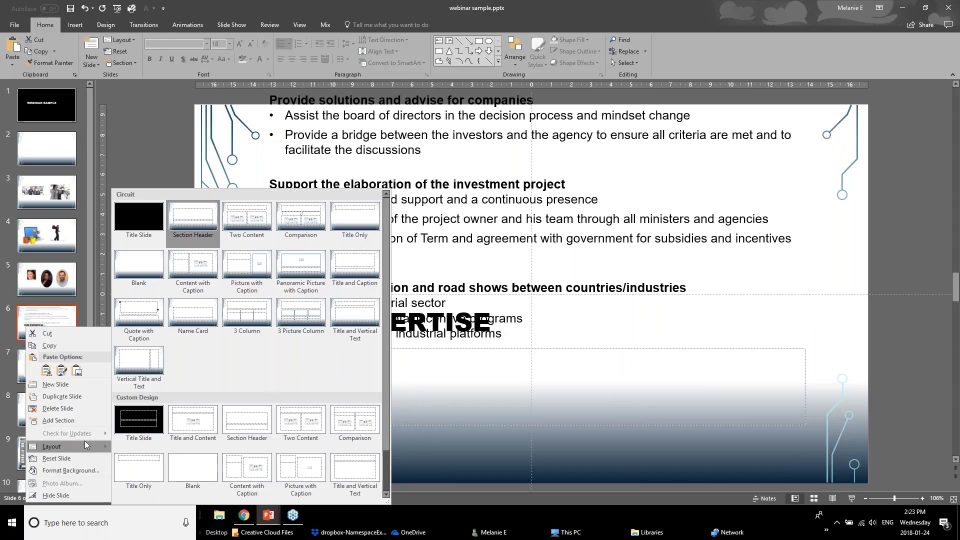
click(371, 219)
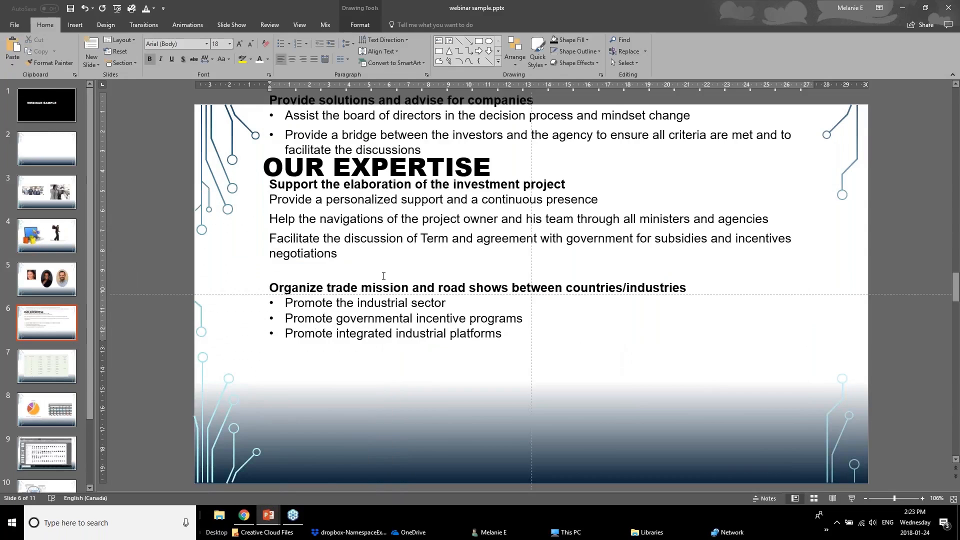
click(265, 255)
drag(272, 226, 265, 338)
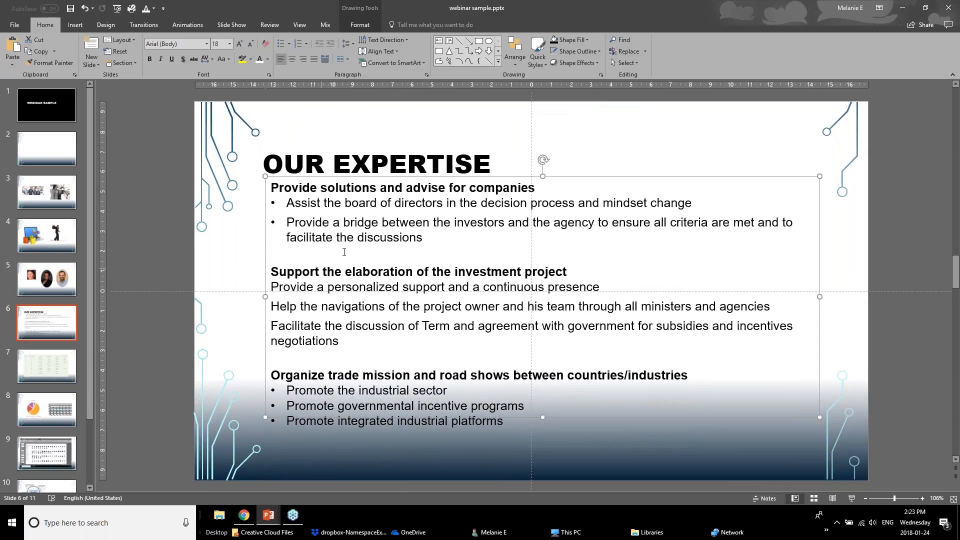
- Remove the bullets from the two items under "Provide solutions and advise for companies"
click(484, 258)
click(288, 205)
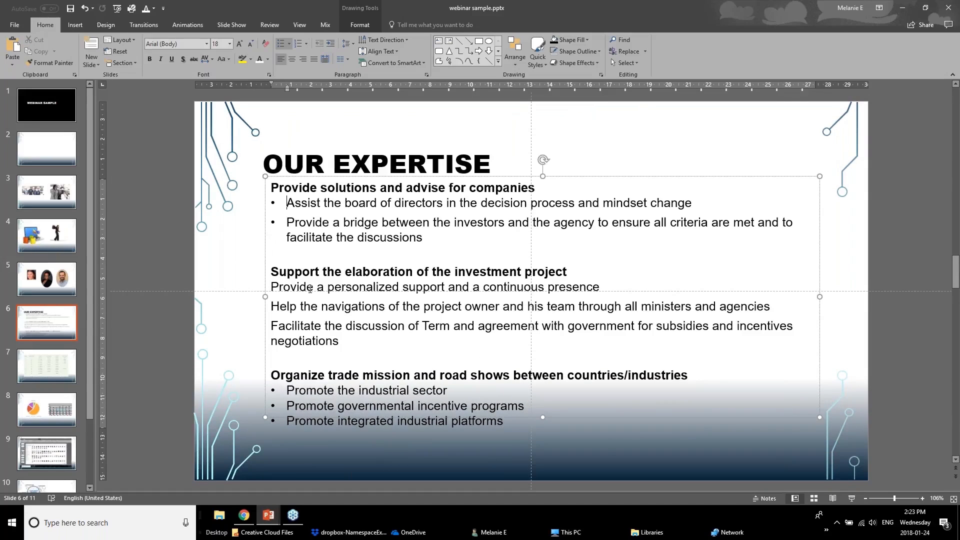
key(BackSpace)
click(287, 222)
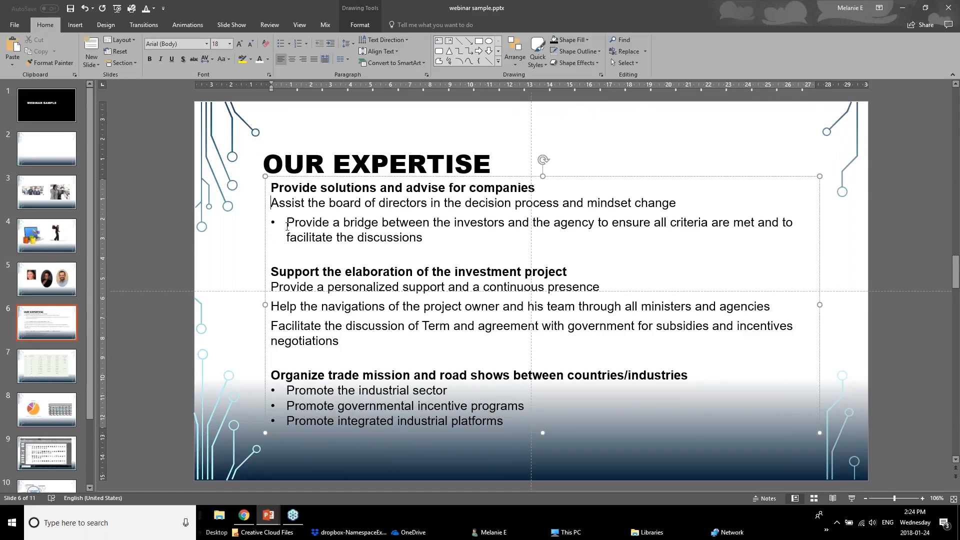
key(BackSpace)
key(BackSpace)
key(Return)
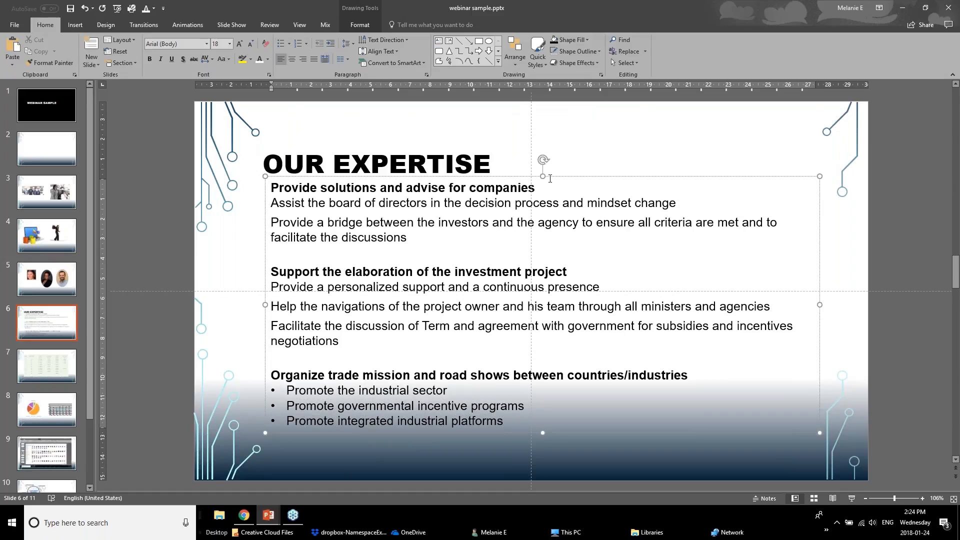
key(Escape)
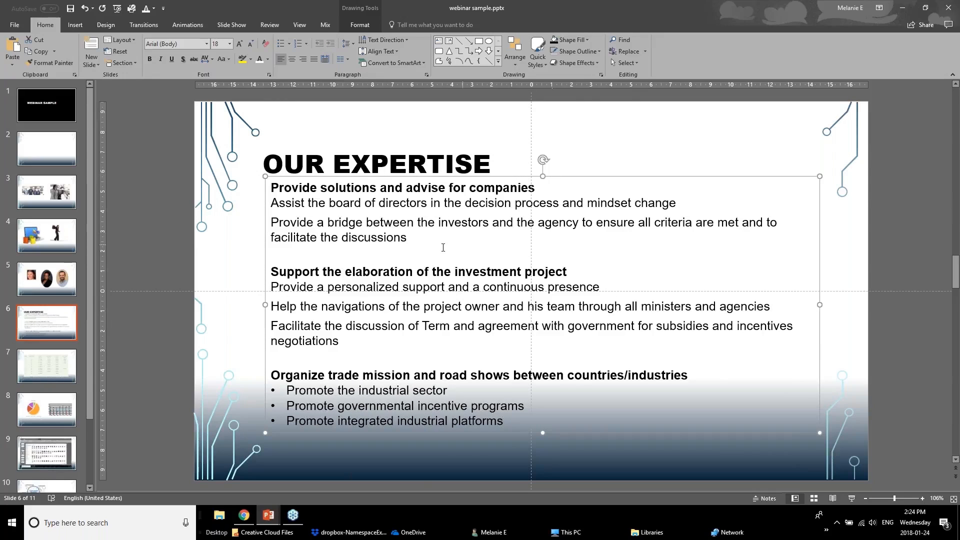
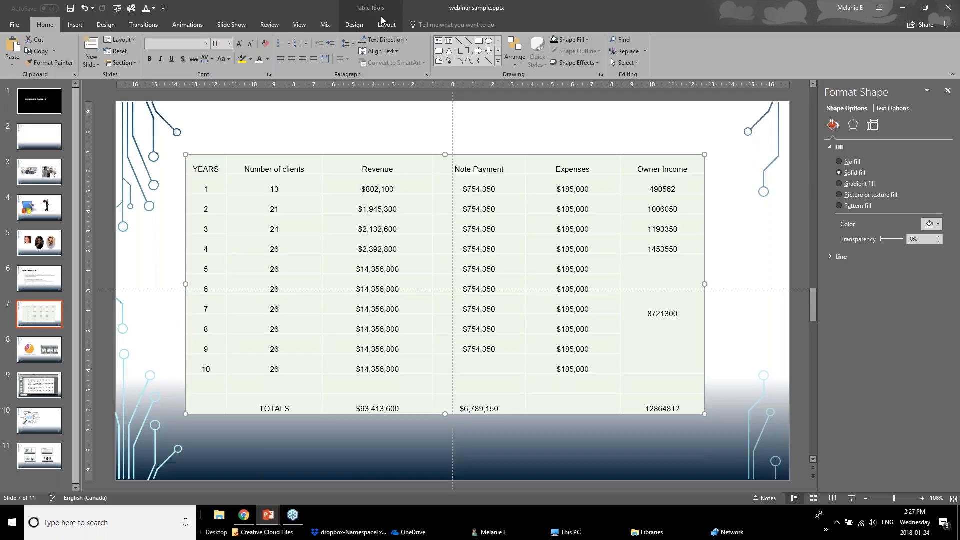
click(356, 26)
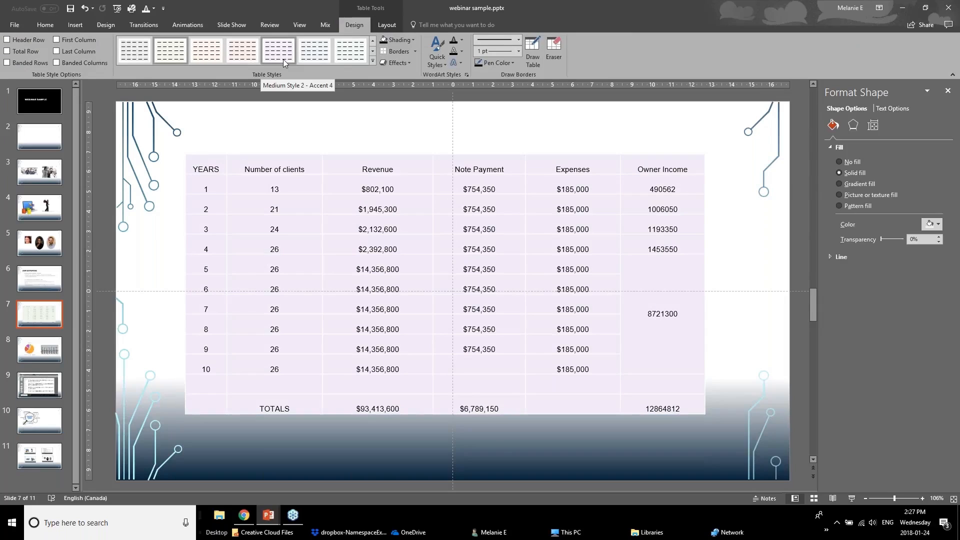
click(388, 25)
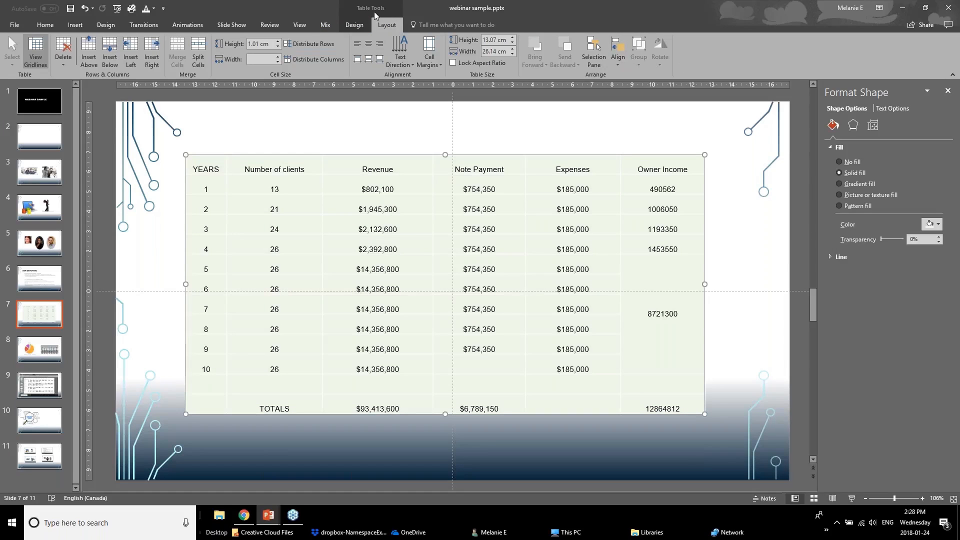
click(357, 25)
click(376, 26)
click(362, 28)
click(390, 26)
click(357, 25)
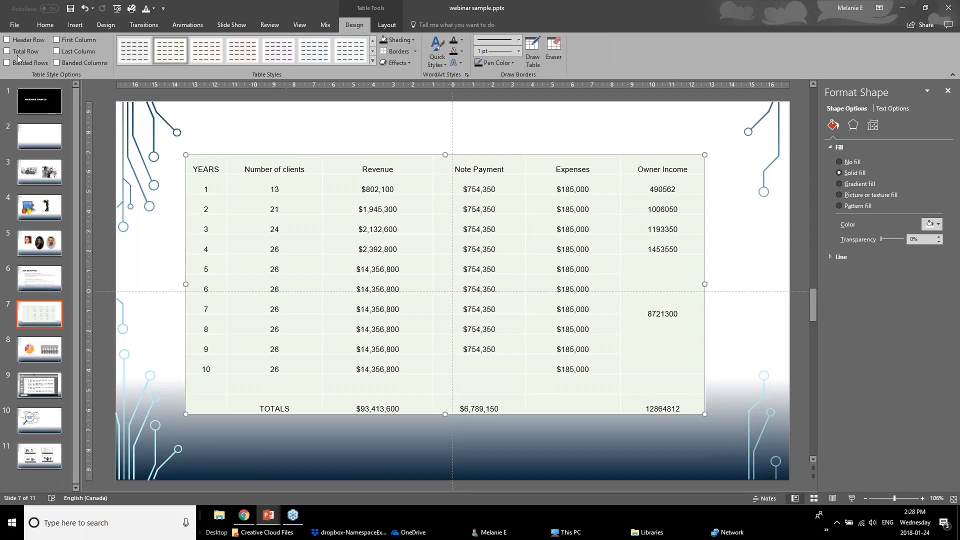
- Try Header Row, Total Row and Last Column formatting on the slide 7 table and preview other table styles
click(7, 40)
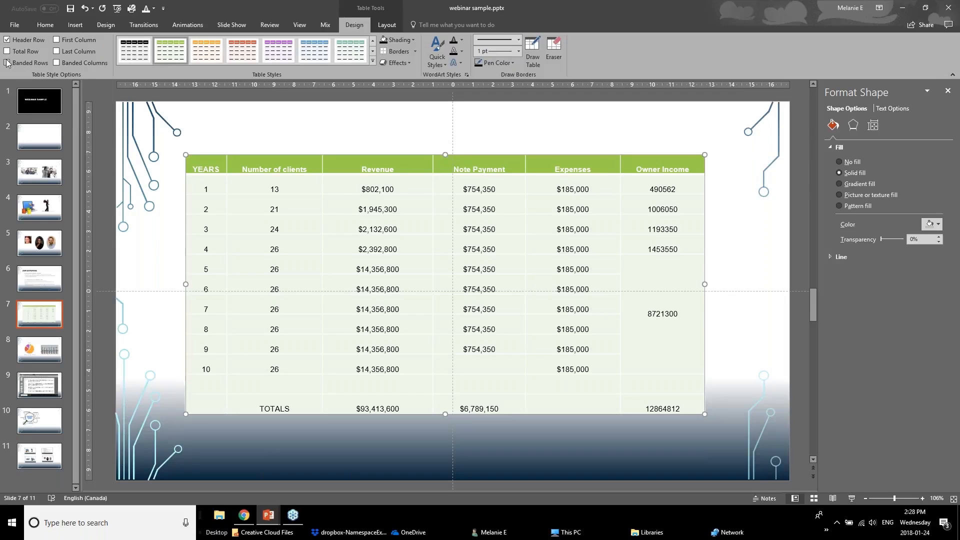
click(7, 52)
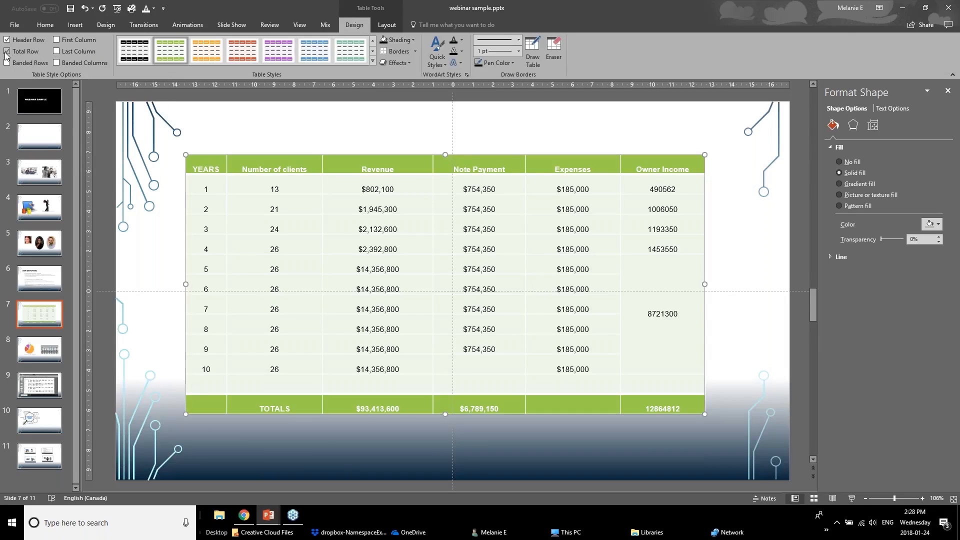
click(56, 51)
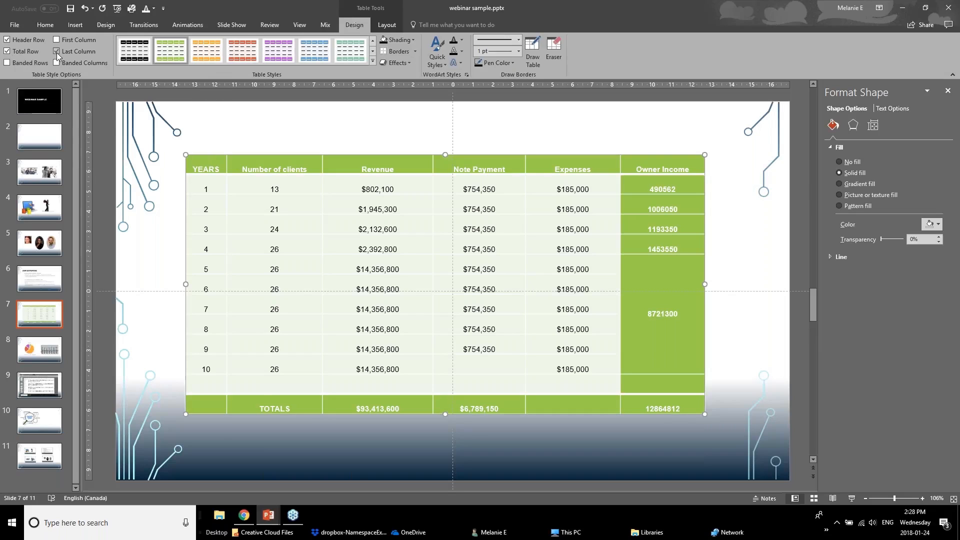
click(372, 60)
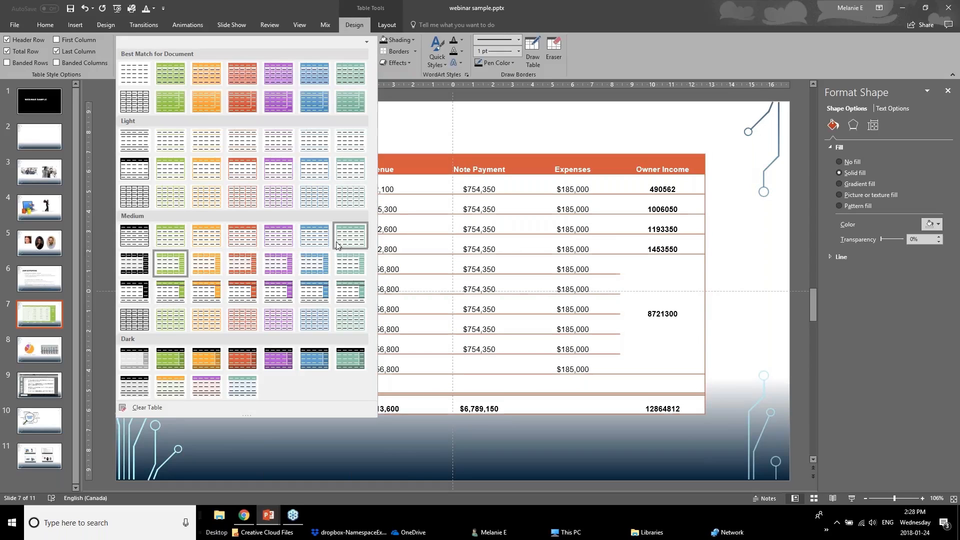
click(389, 152)
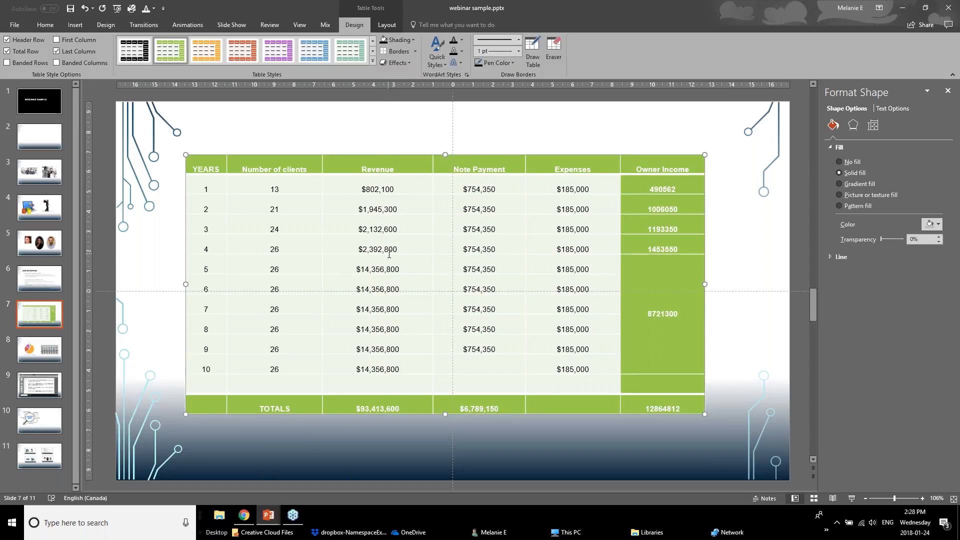
- Undo the header row, total row and last column formatting of the table
key(ctrl+z)
key(ctrl+z)
key(ctrl+z)
- Shade the table's header row with the standard dark red and set its text fill to white
click(307, 125)
drag(215, 169, 683, 168)
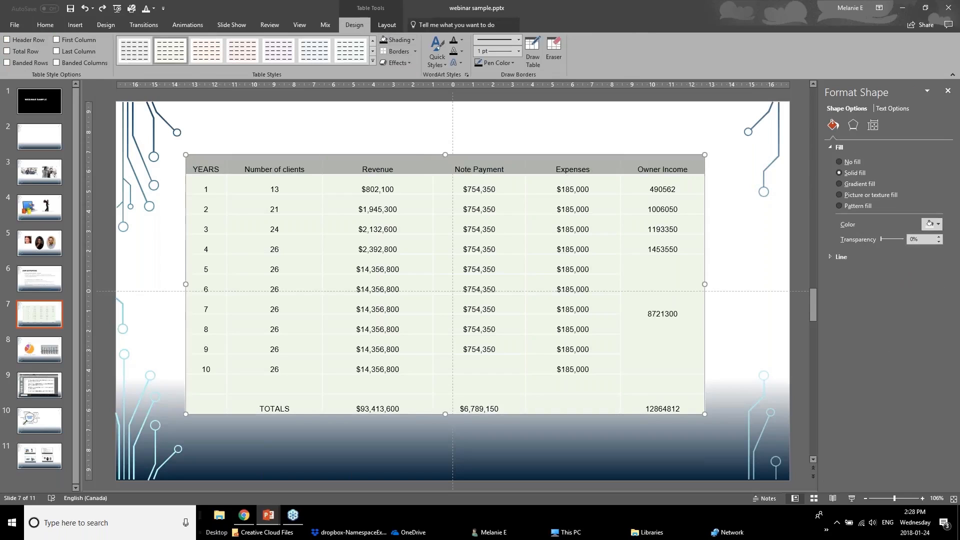
click(413, 41)
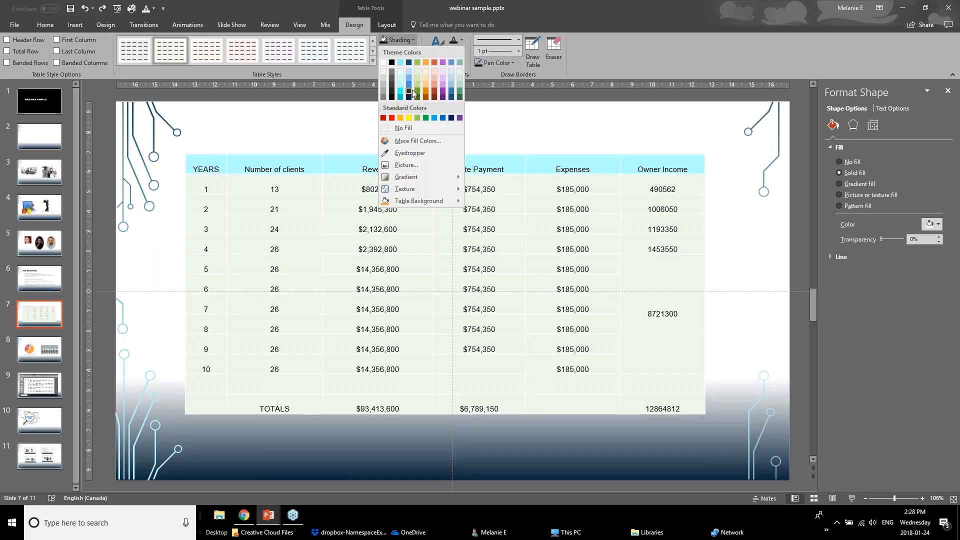
click(383, 118)
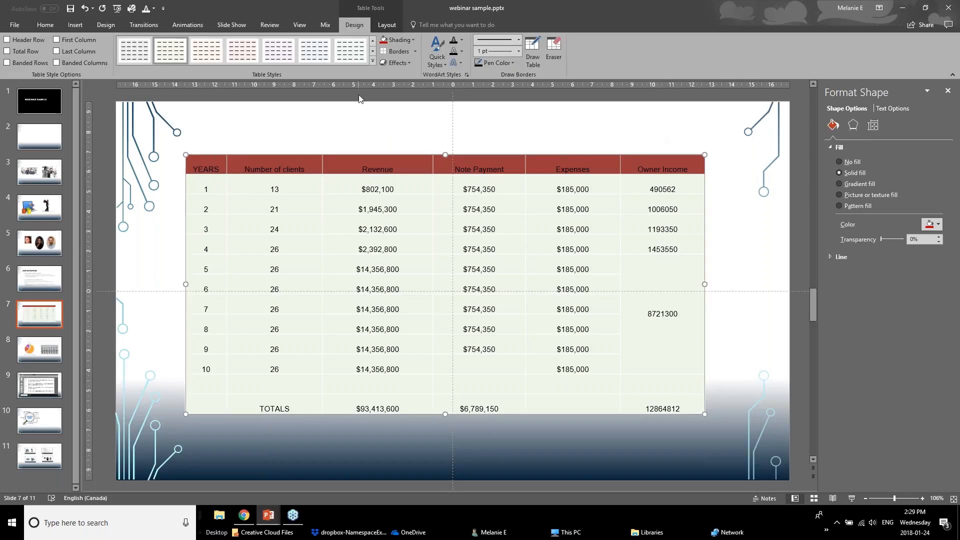
click(461, 43)
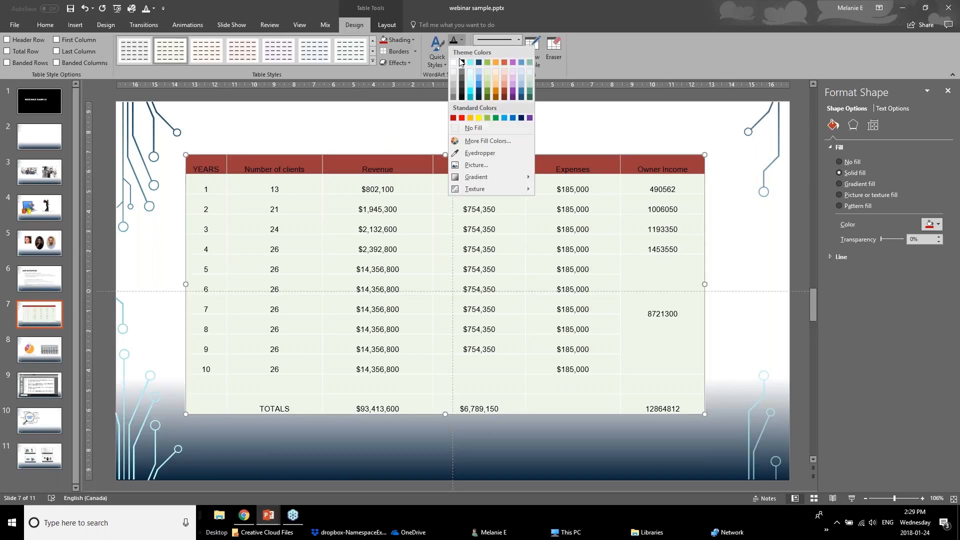
click(452, 62)
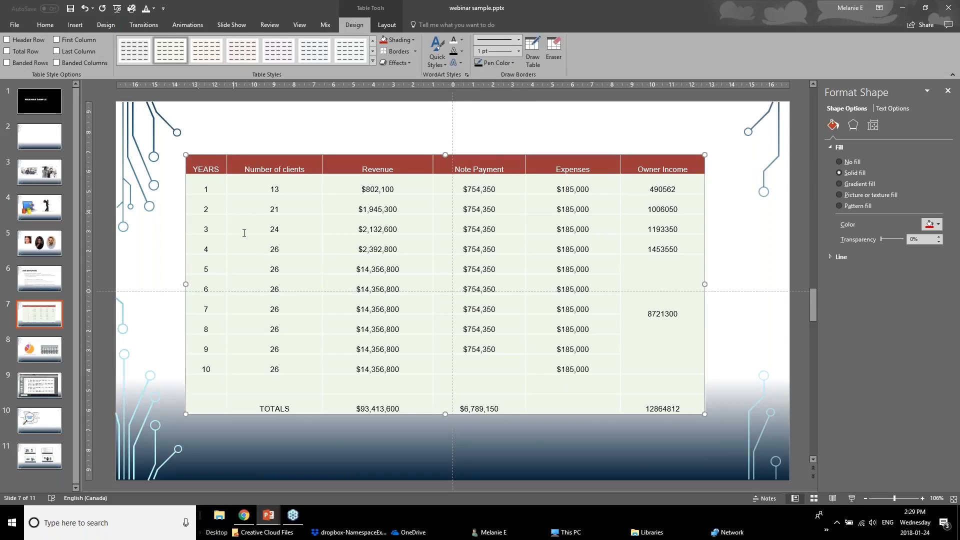
- Select the table cells below the header and set the border pen color to grey
drag(207, 178, 681, 403)
click(415, 52)
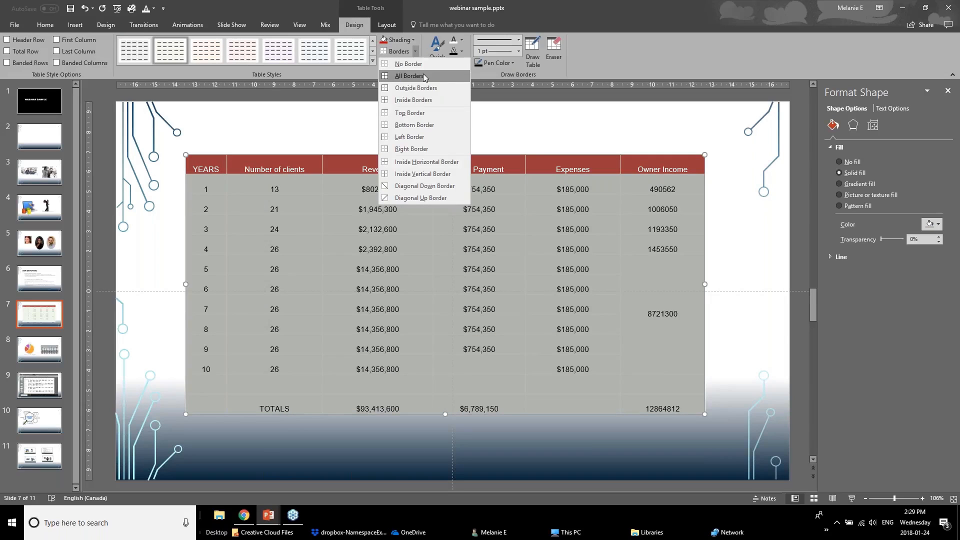
click(518, 52)
click(518, 54)
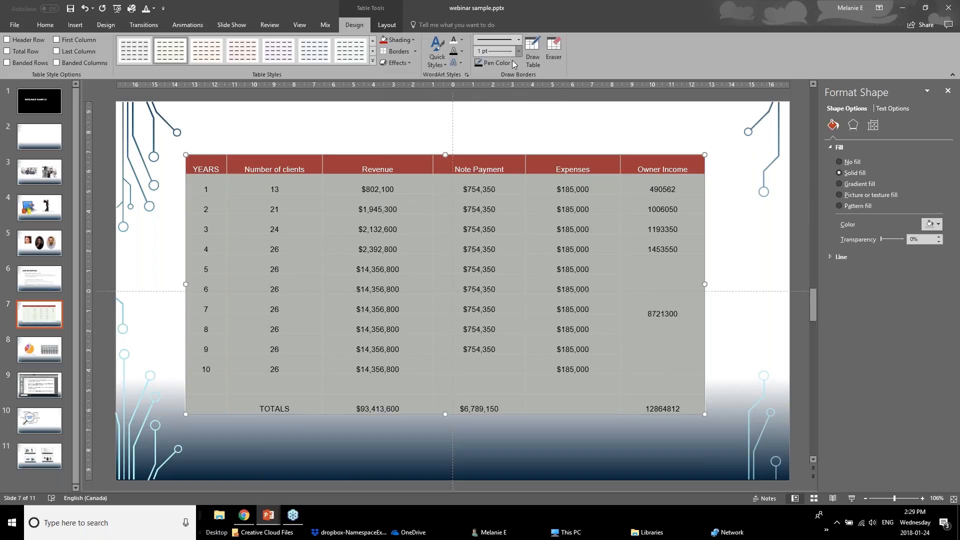
click(513, 62)
click(478, 100)
click(508, 63)
click(483, 103)
click(398, 52)
click(374, 145)
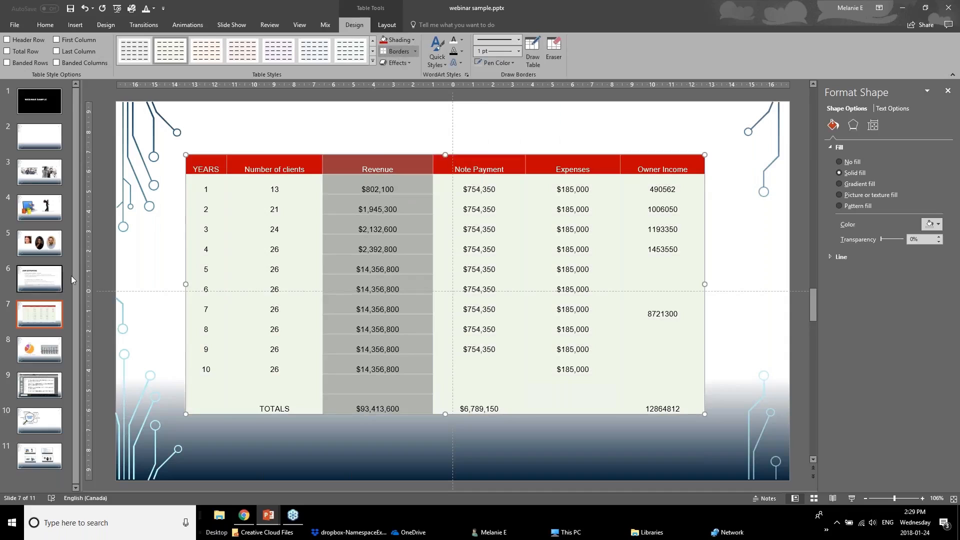
- Apply All Borders to every table row below the header
click(144, 278)
drag(209, 189, 695, 407)
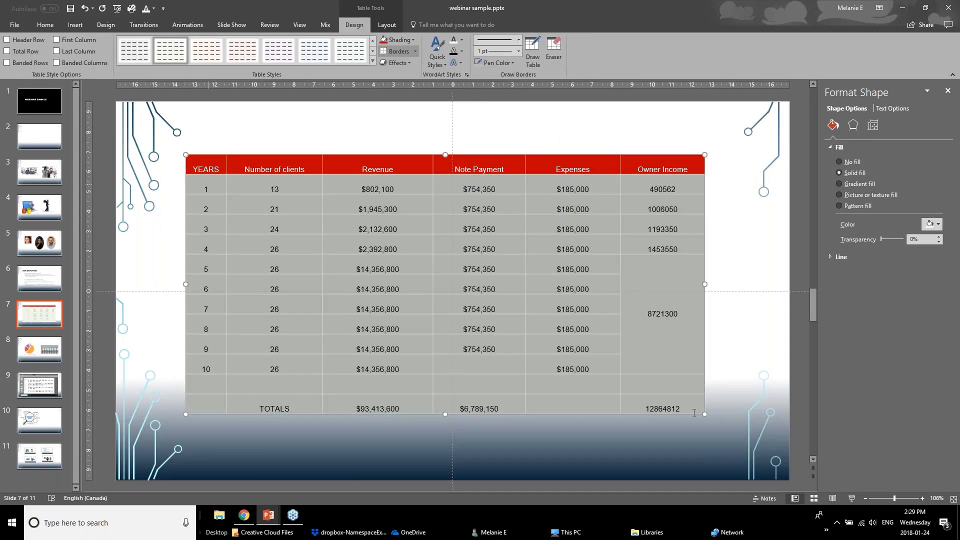
click(415, 51)
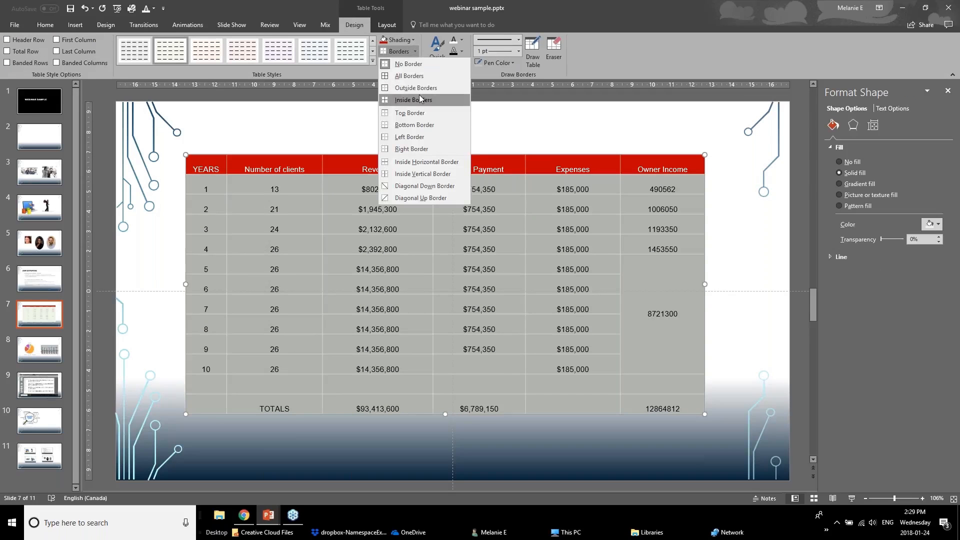
click(410, 76)
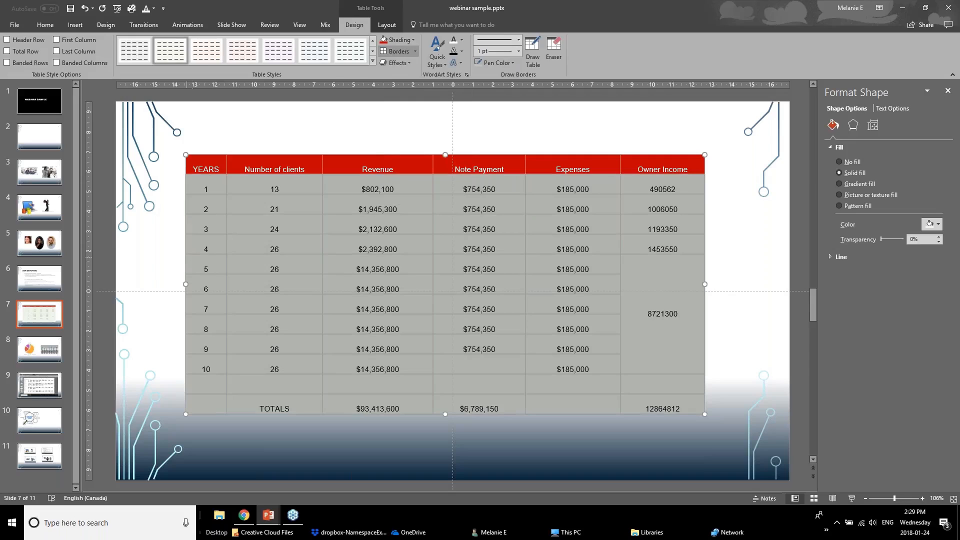
click(172, 263)
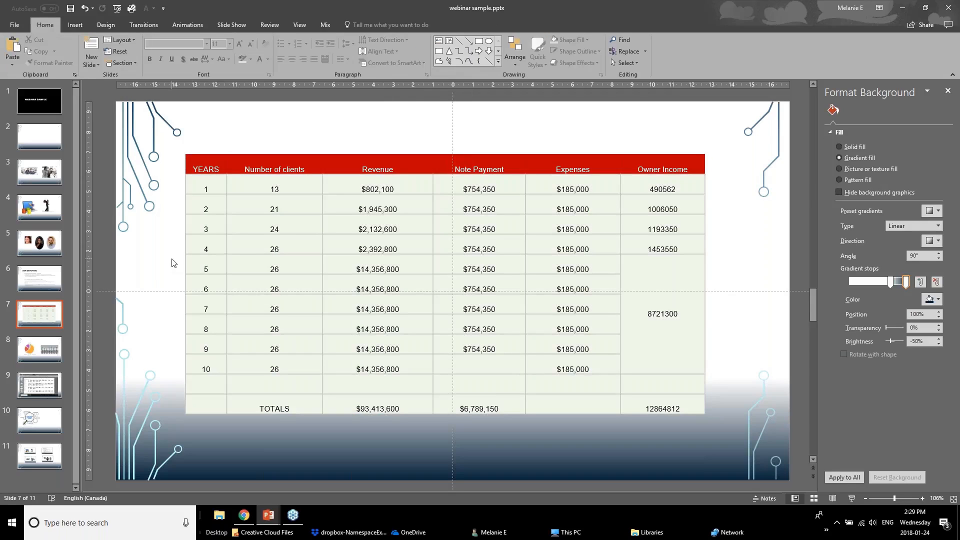
- Center the text vertically in all cells of the table
drag(205, 191, 670, 223)
click(660, 267)
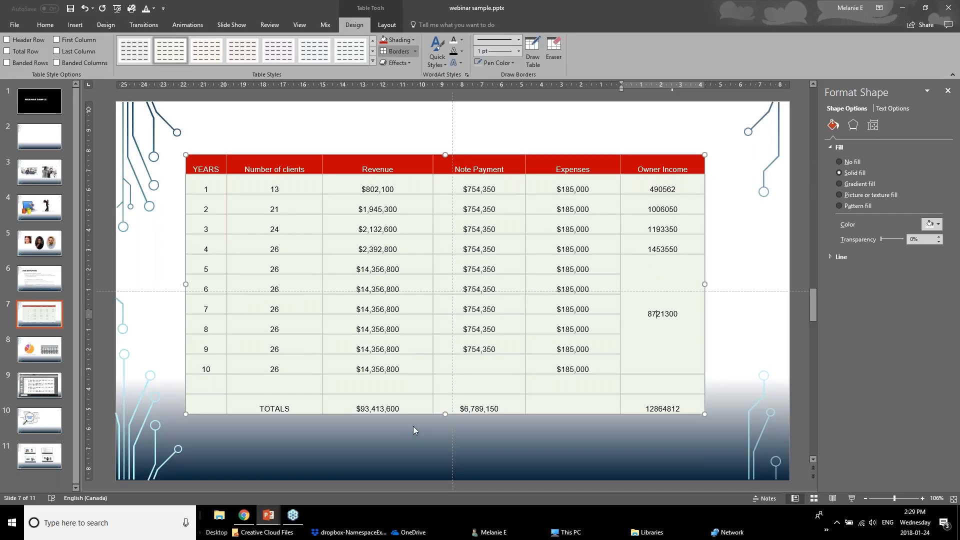
click(211, 186)
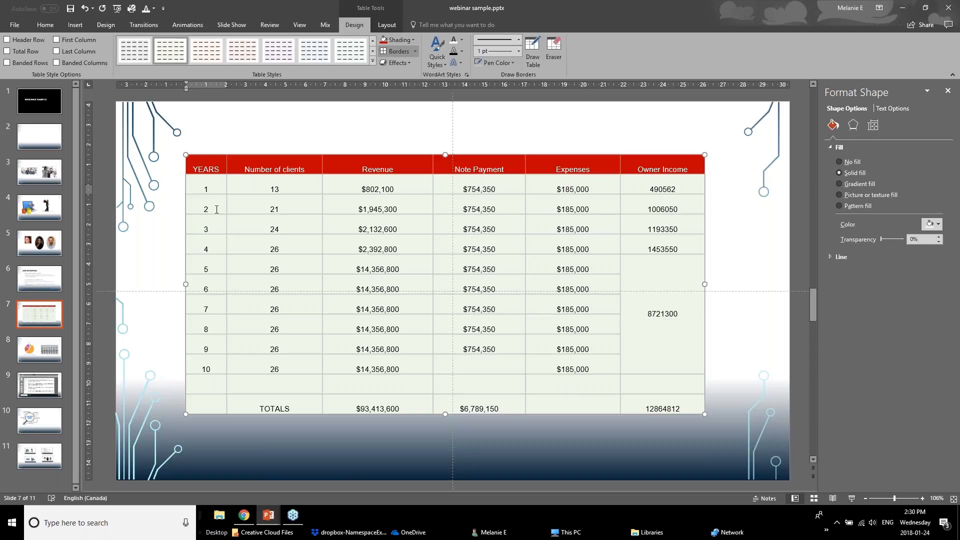
click(387, 25)
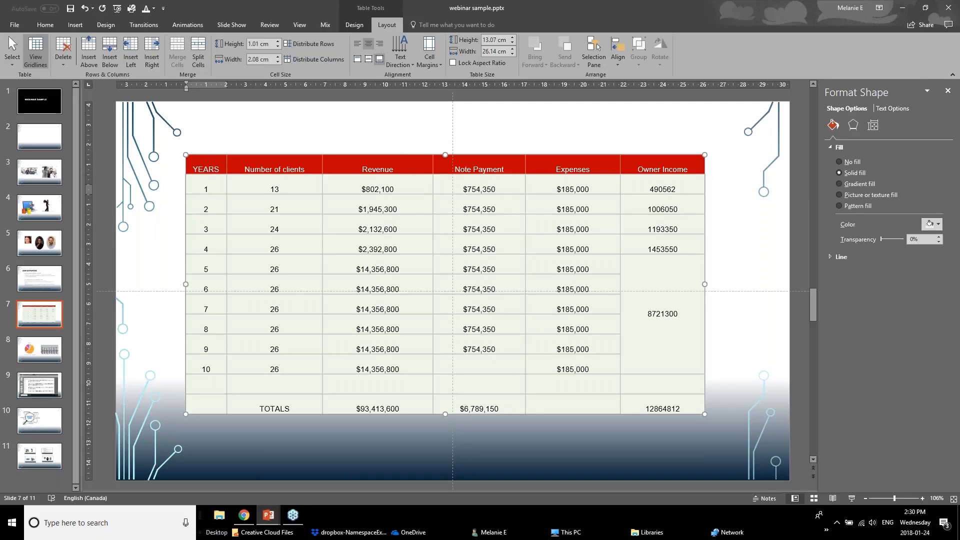
key(Escape)
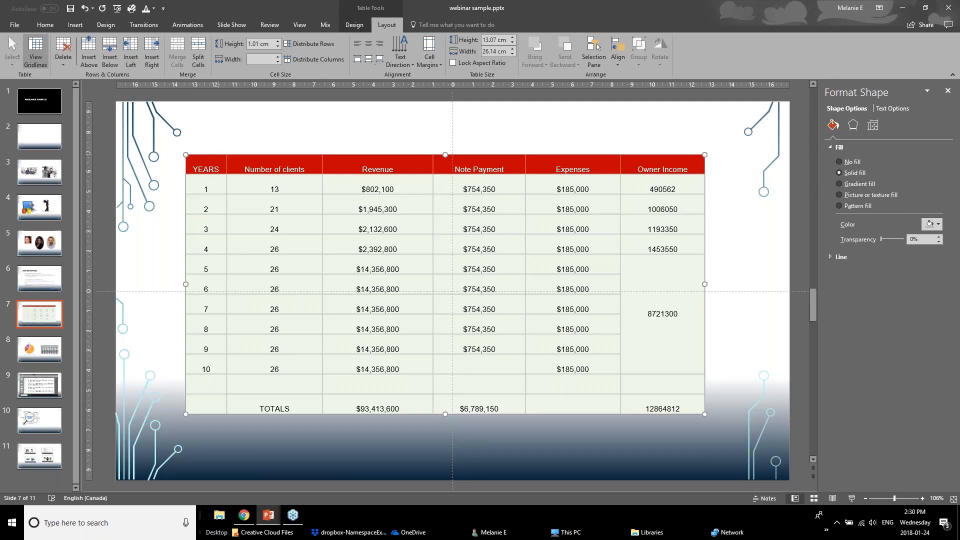
click(368, 61)
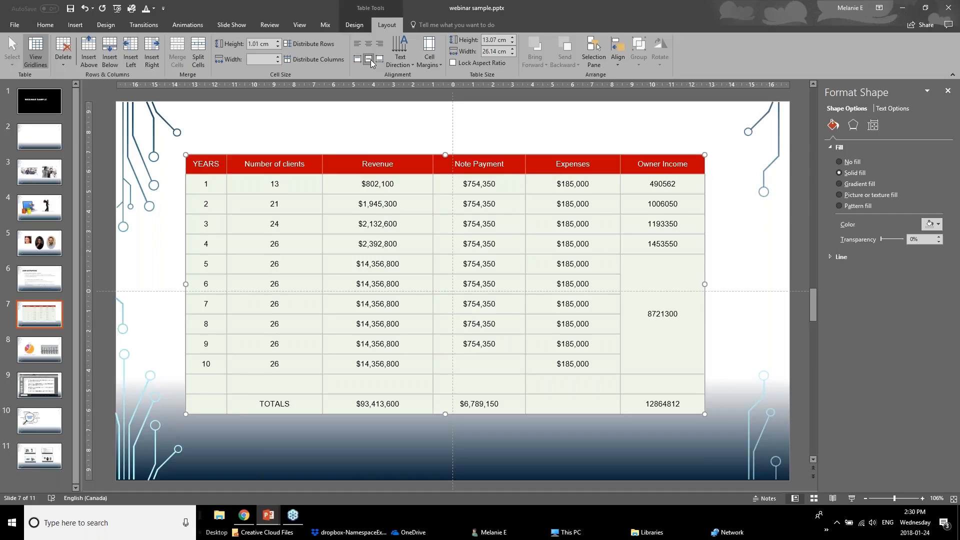
- Try left and right text alignment on the whole table and return it to centered
click(353, 46)
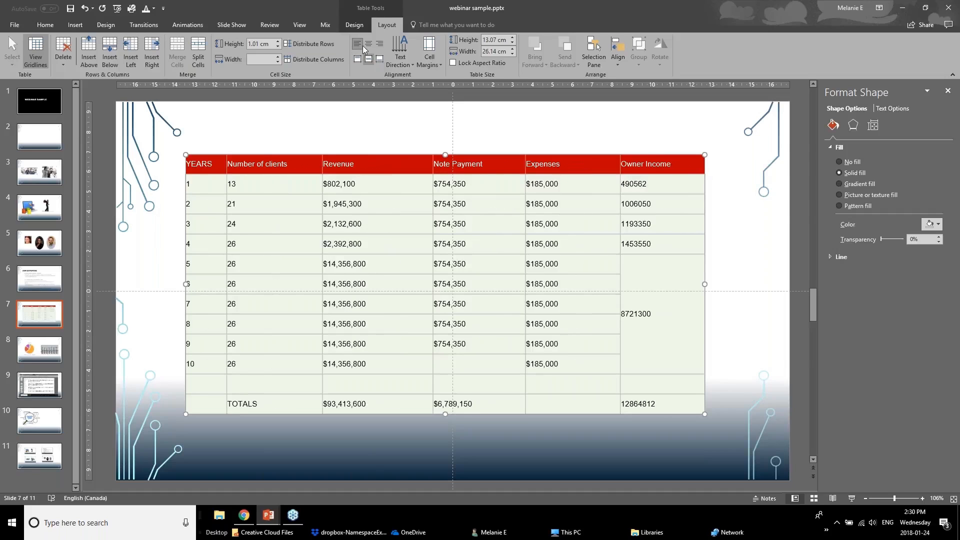
click(365, 45)
click(381, 45)
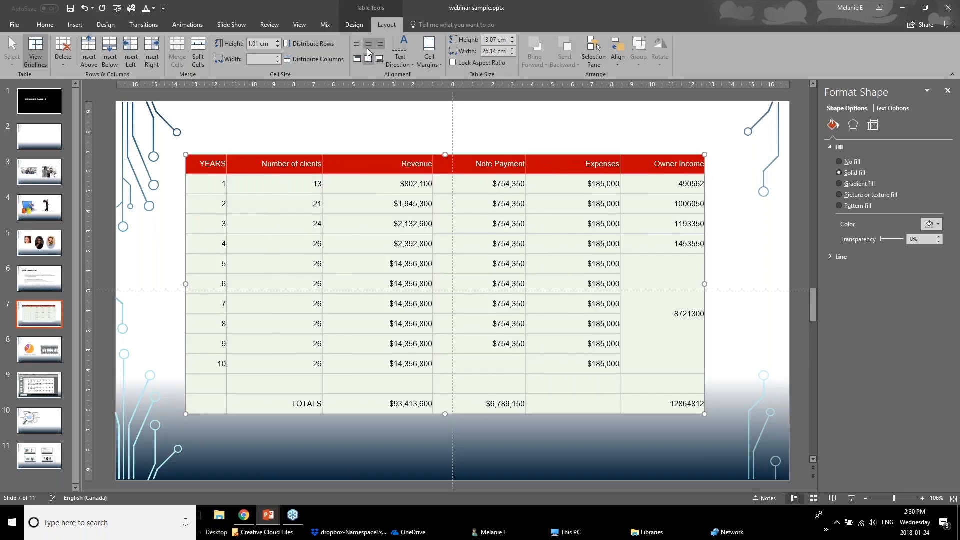
click(368, 45)
click(255, 219)
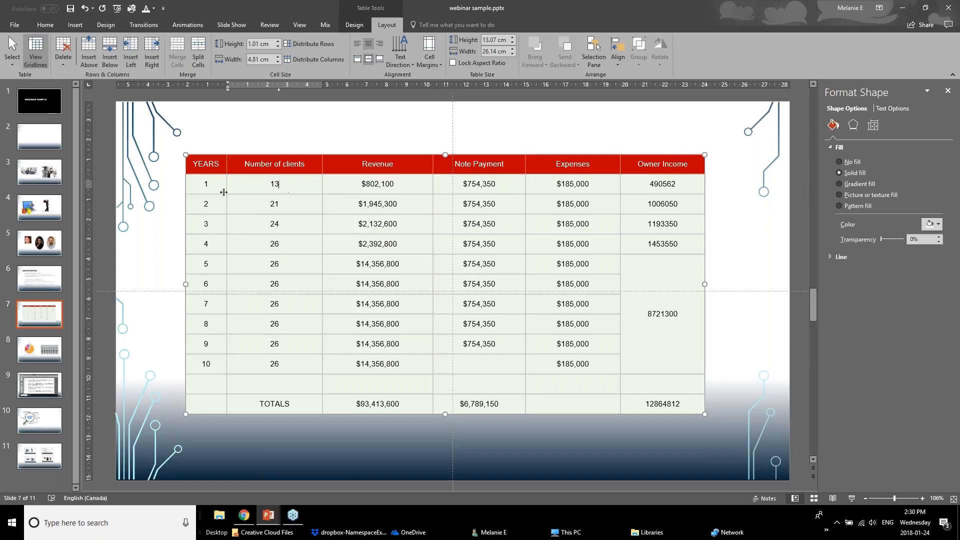
- Try rotating the numbers in the YEARS column by 90° and restore their horizontal text direction
drag(206, 184, 190, 388)
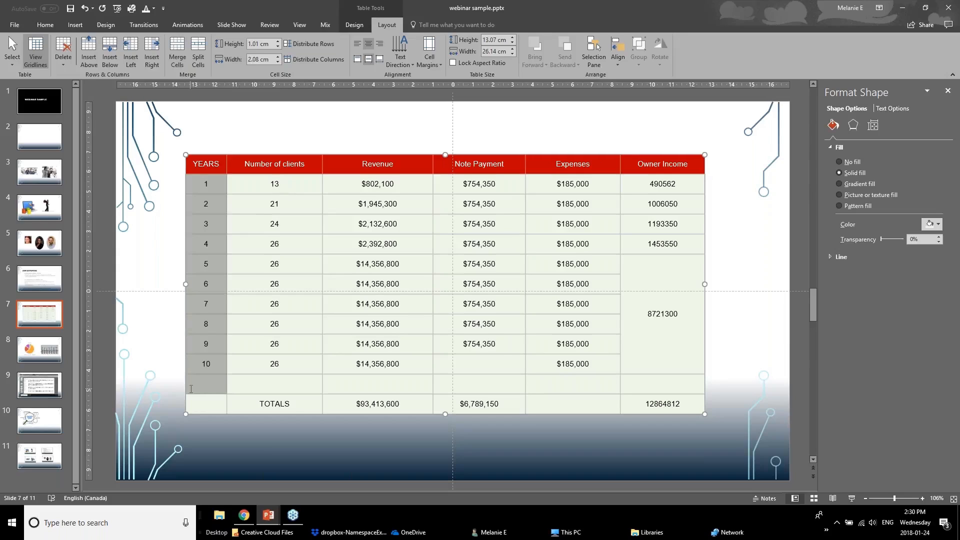
click(401, 65)
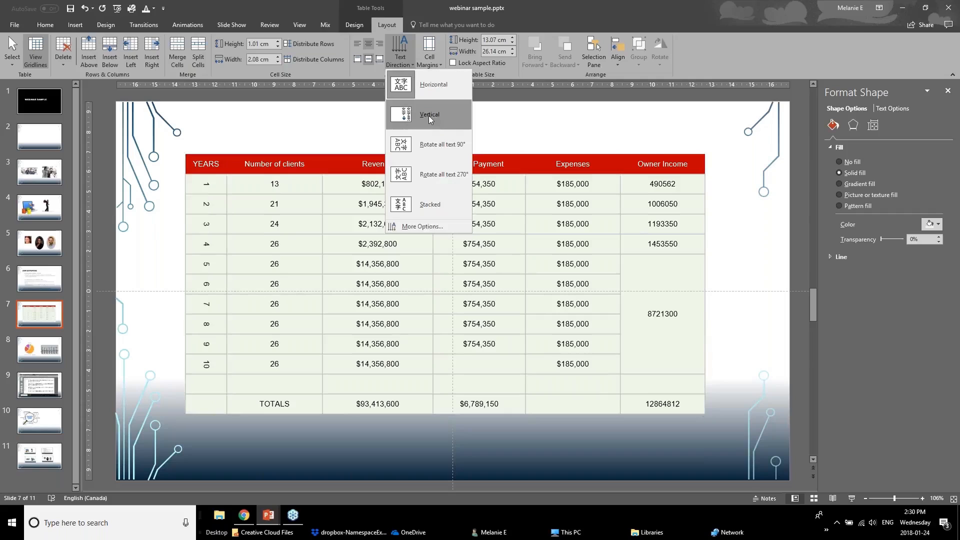
click(427, 146)
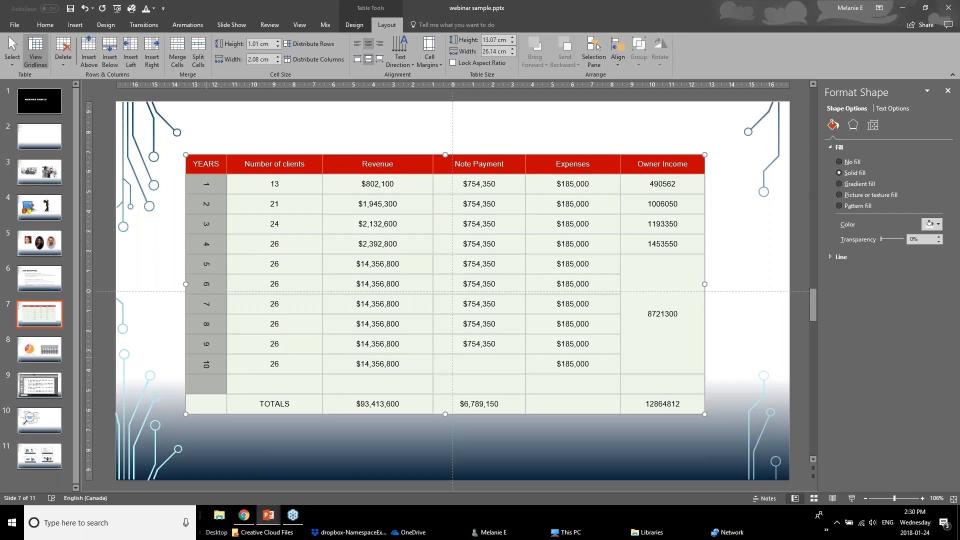
click(400, 48)
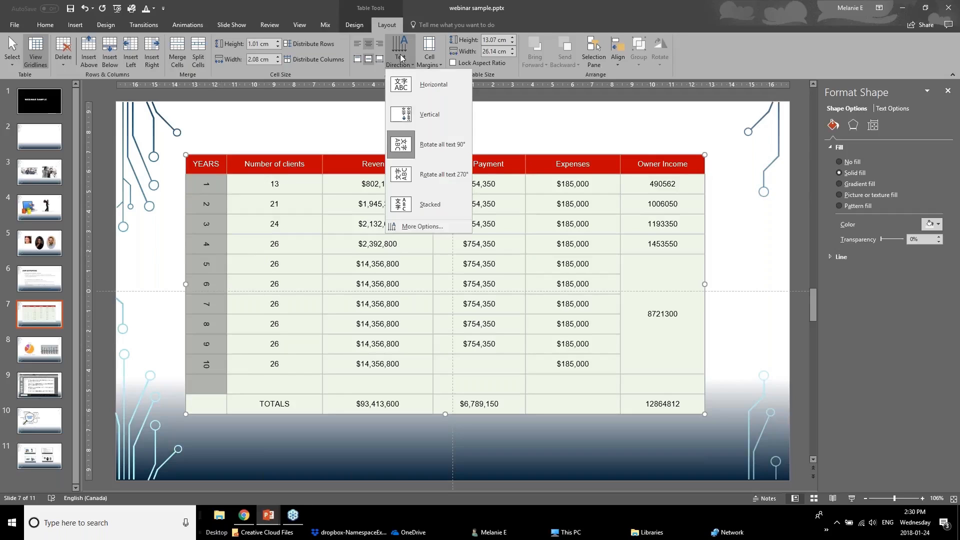
click(414, 89)
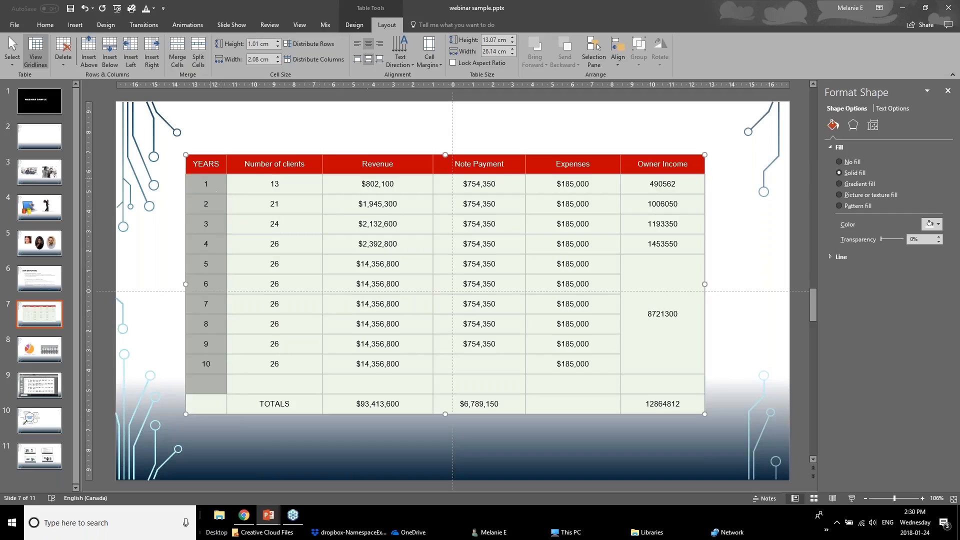
- View the cell margin presets for the YEARS header cell without applying one
click(213, 170)
click(430, 64)
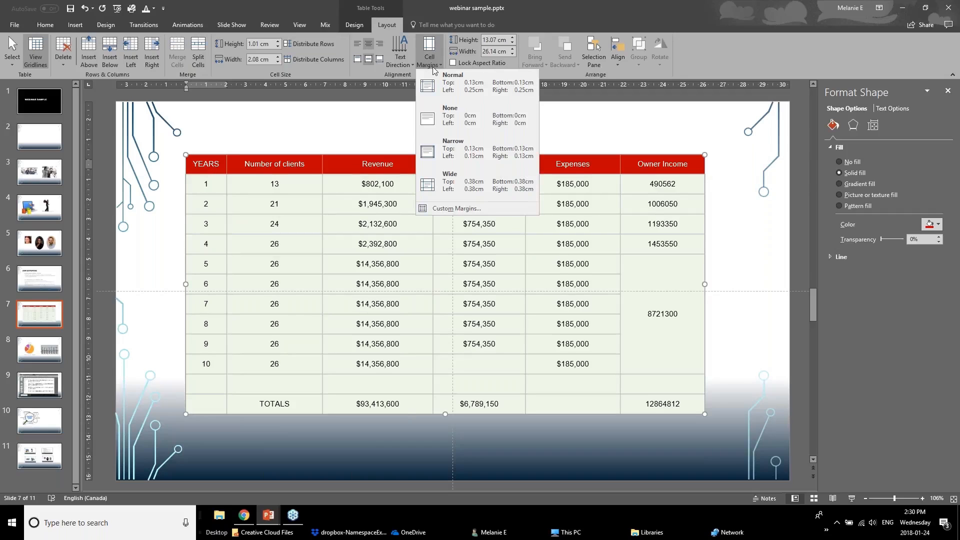
click(234, 210)
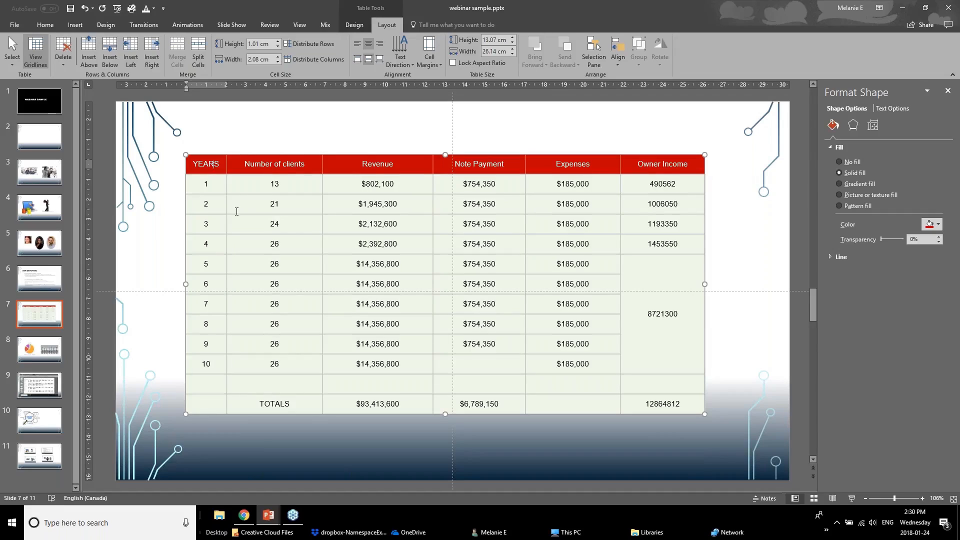
- Apply the Narrow cell margin preset to all cells of the table
click(268, 185)
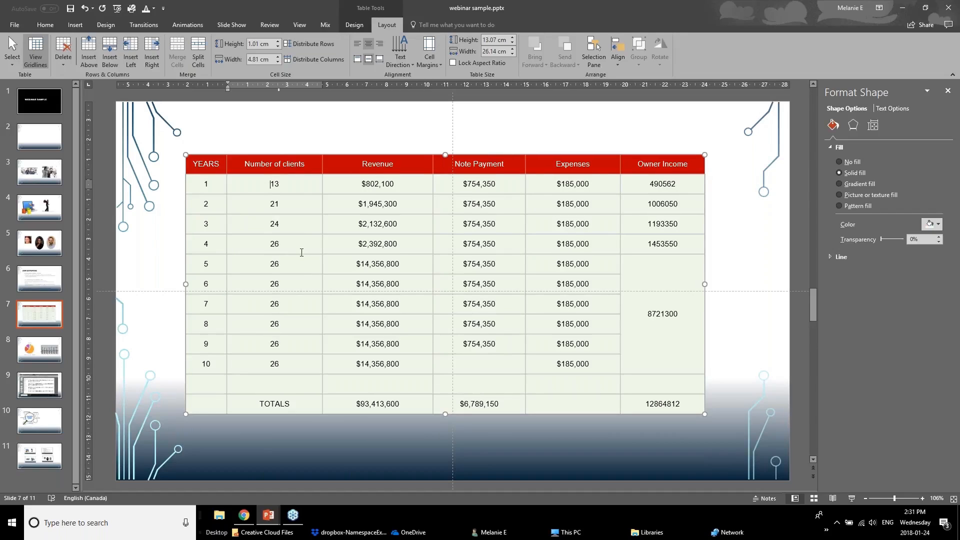
drag(223, 170, 683, 402)
click(425, 61)
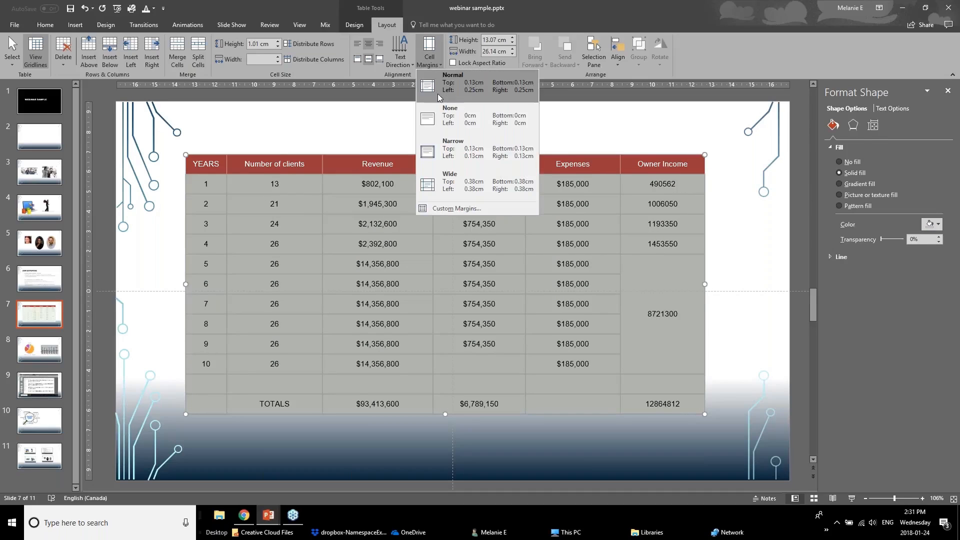
click(461, 167)
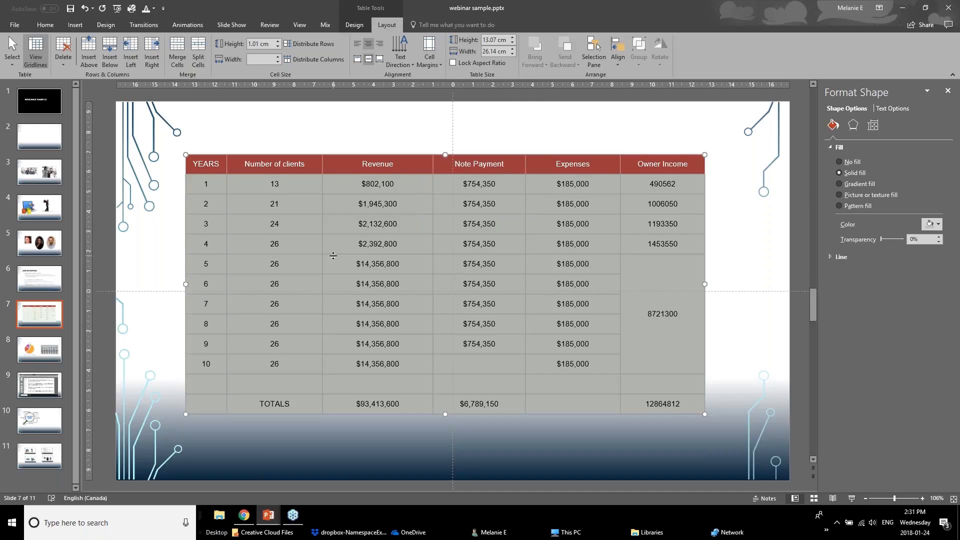
click(390, 183)
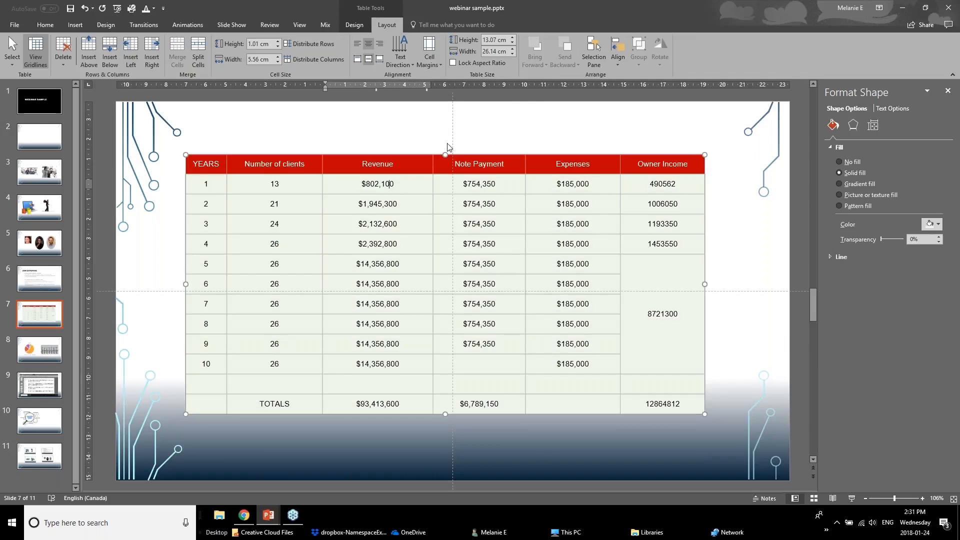
- Open the text box settings for the table's text and view the alignment, direction and margin options of an Expenses cell
click(393, 155)
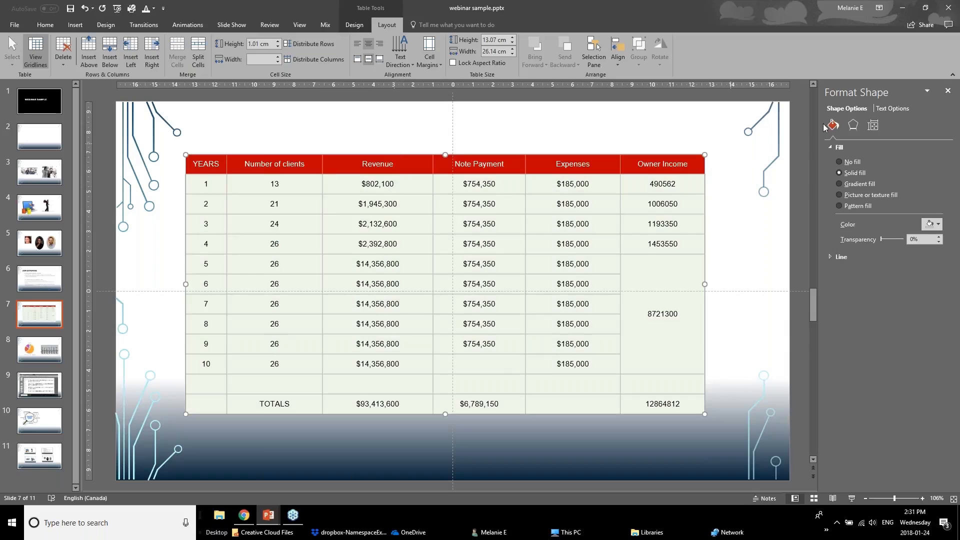
right_click(648, 155)
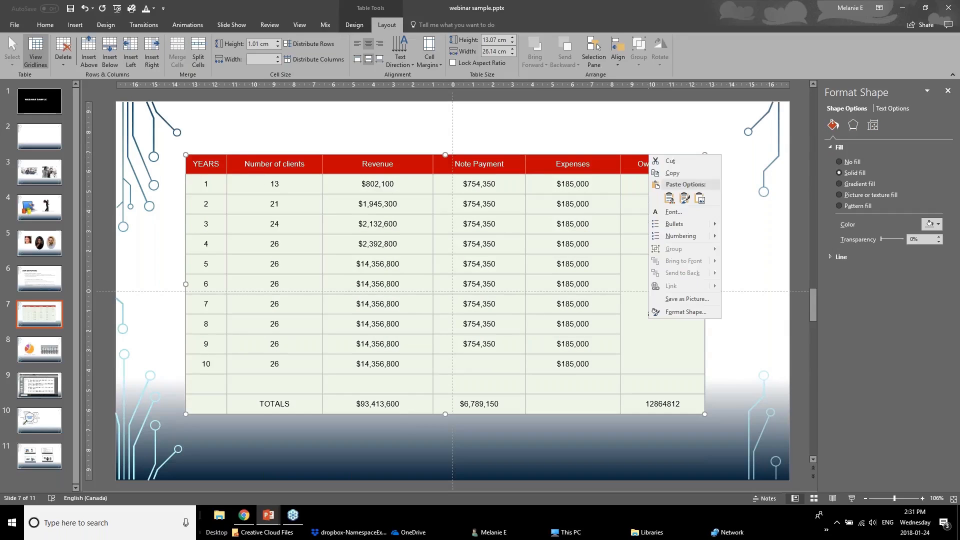
click(669, 313)
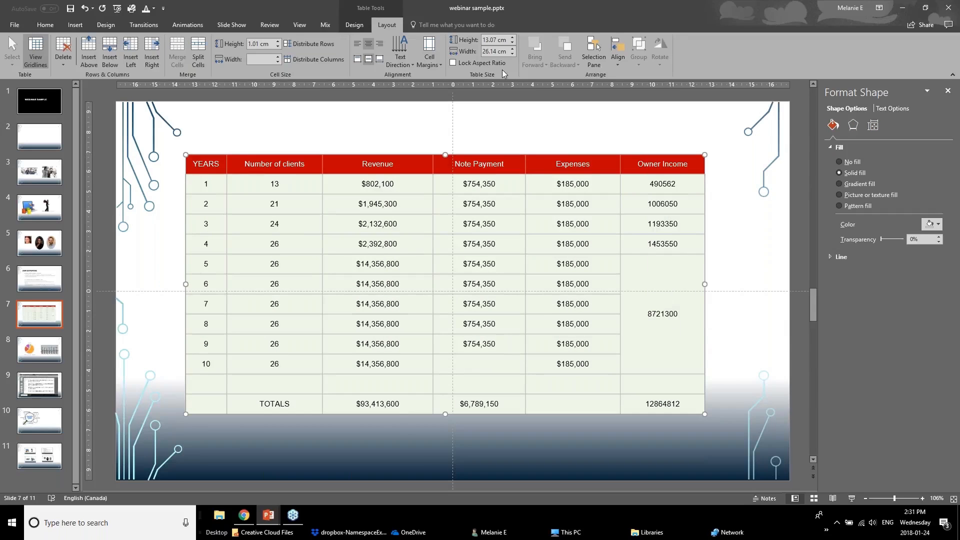
click(886, 109)
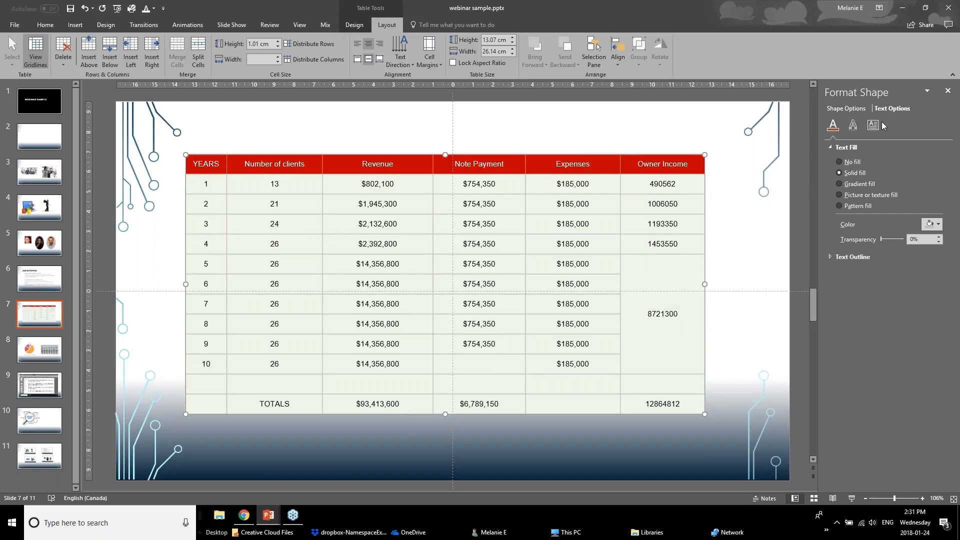
click(532, 206)
click(555, 261)
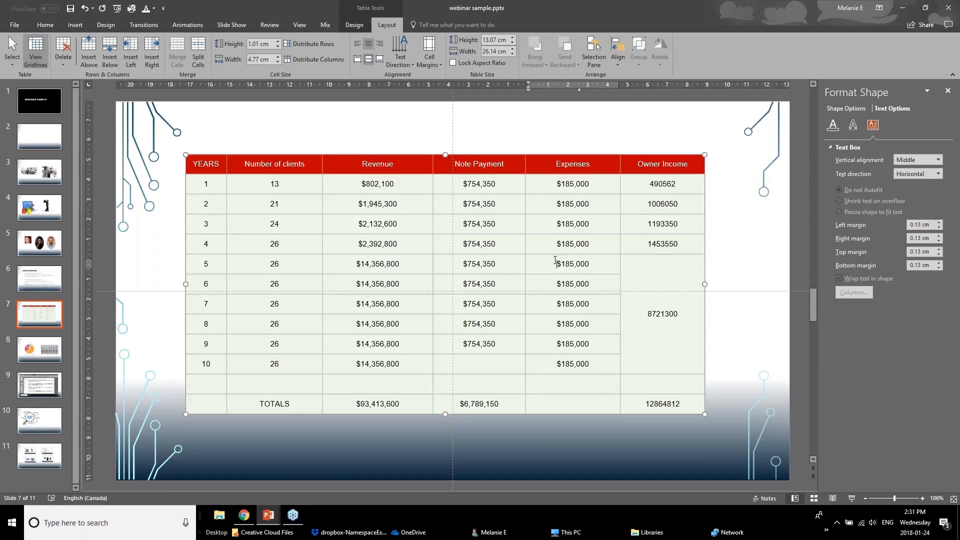
drag(632, 280, 646, 329)
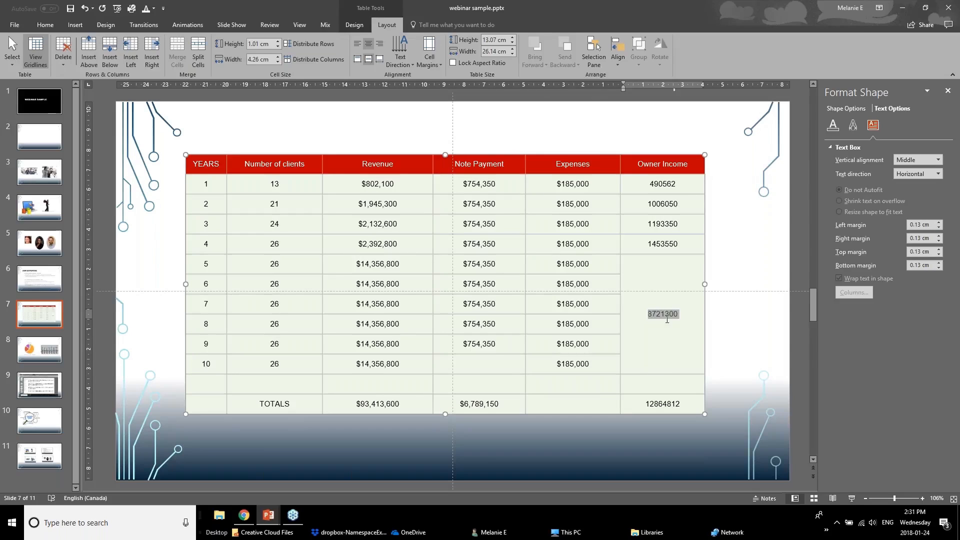
click(663, 368)
drag(671, 408, 216, 408)
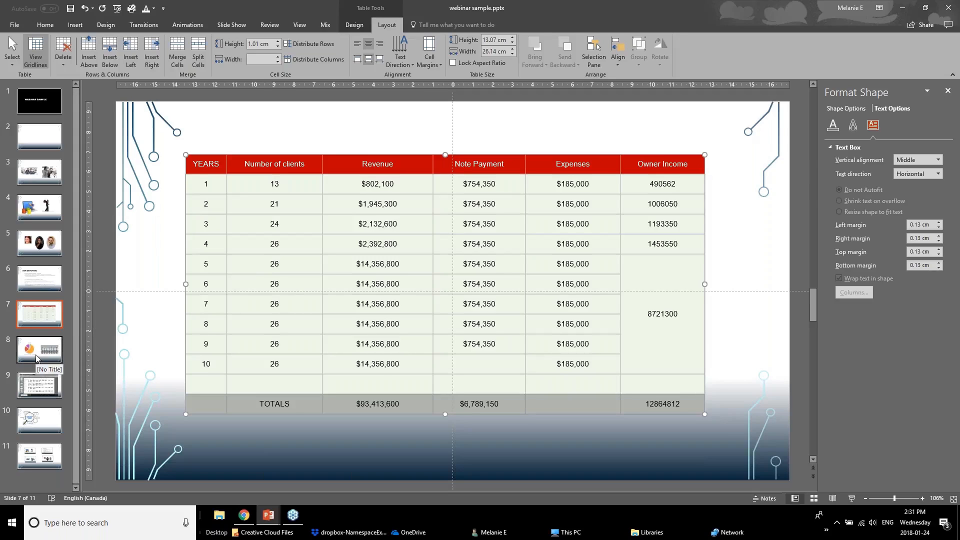
- Switch to the Powerpoint Webinar January 2018 v1.pptx presentation and show slide 14, Better Looking Graphs
click(270, 515)
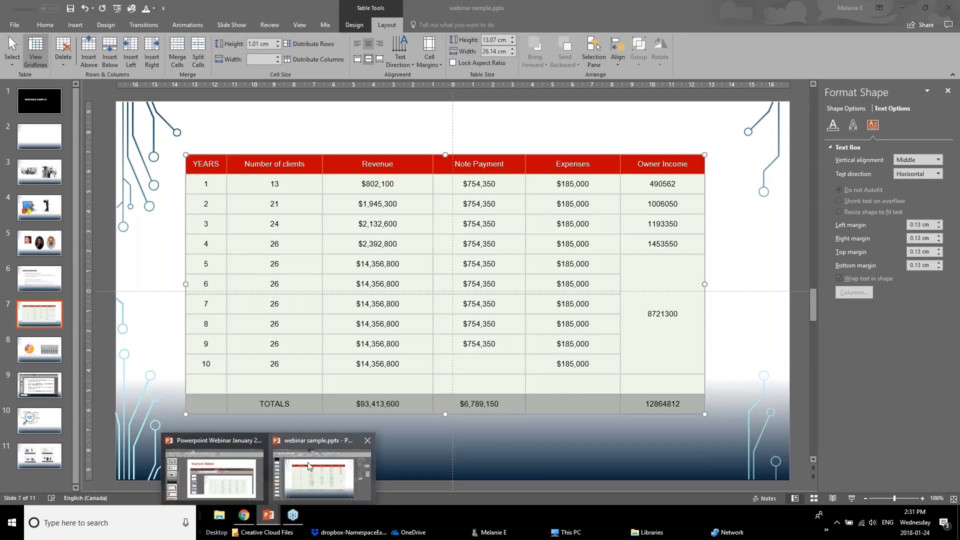
click(217, 472)
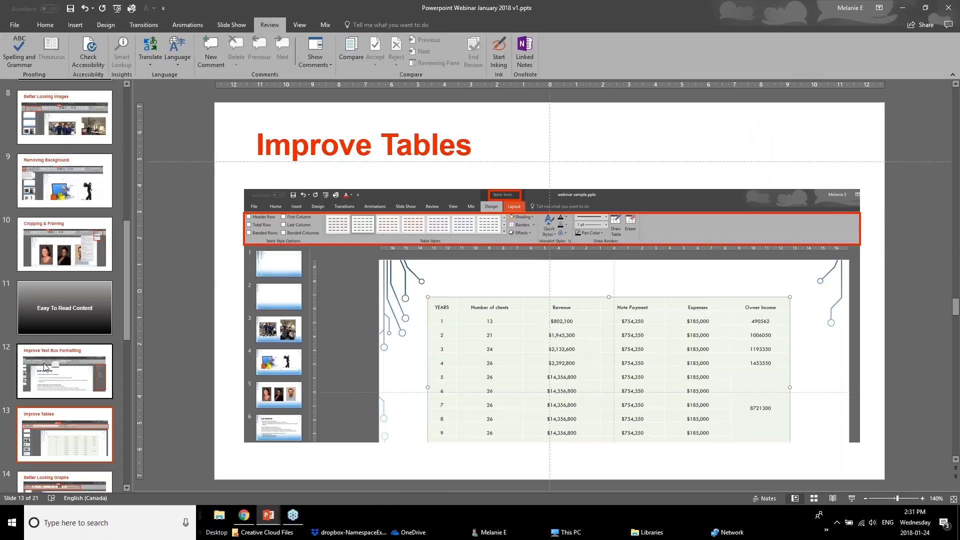
click(50, 449)
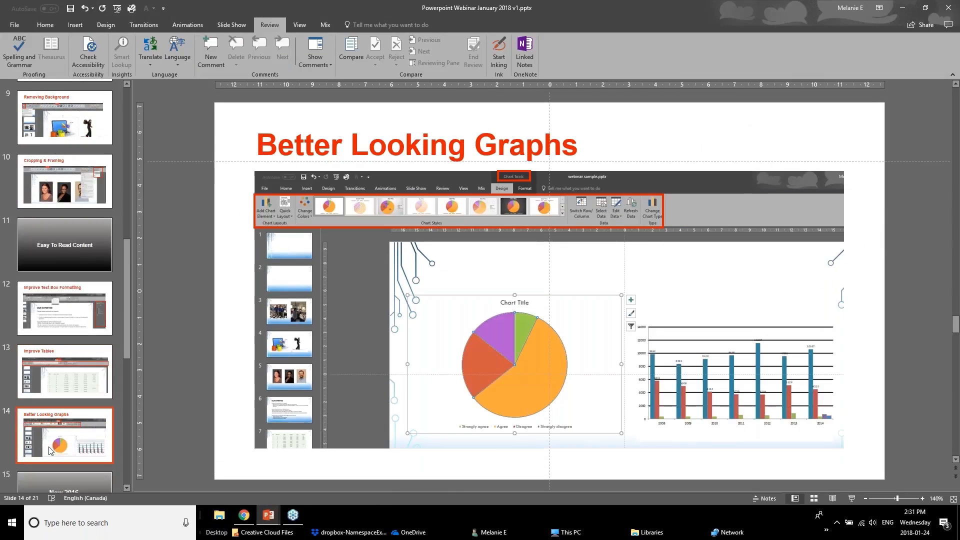